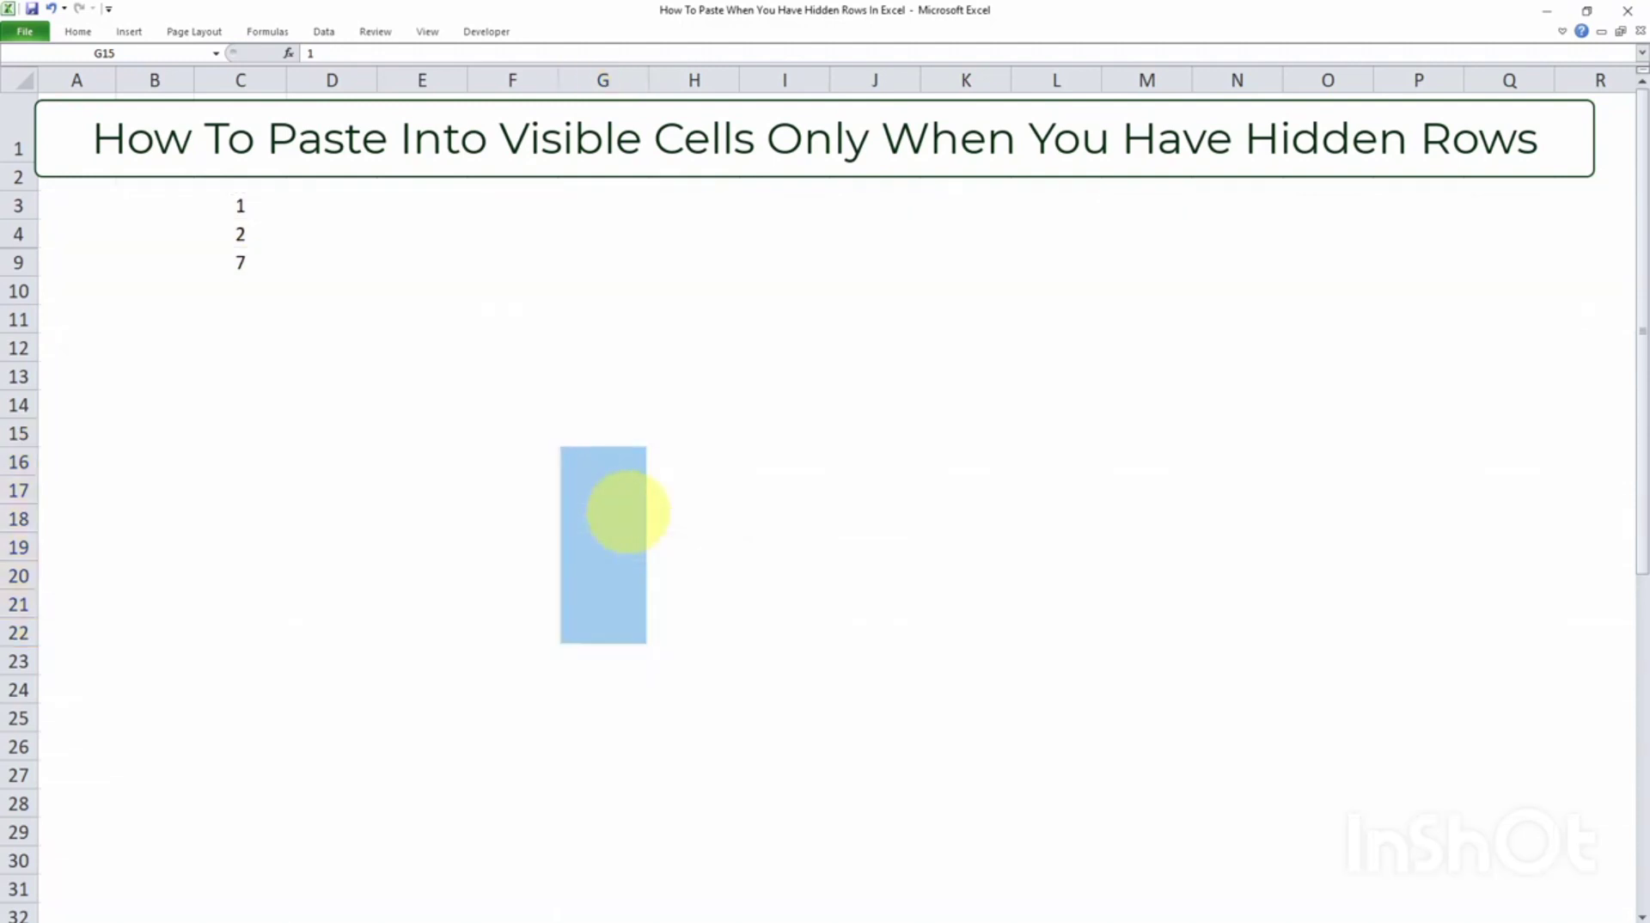
Step: Copy only the visible cells of C3:C10 and paste them into column G starting at G15
{"action": "left_click", "coordinate": [248, 211]}
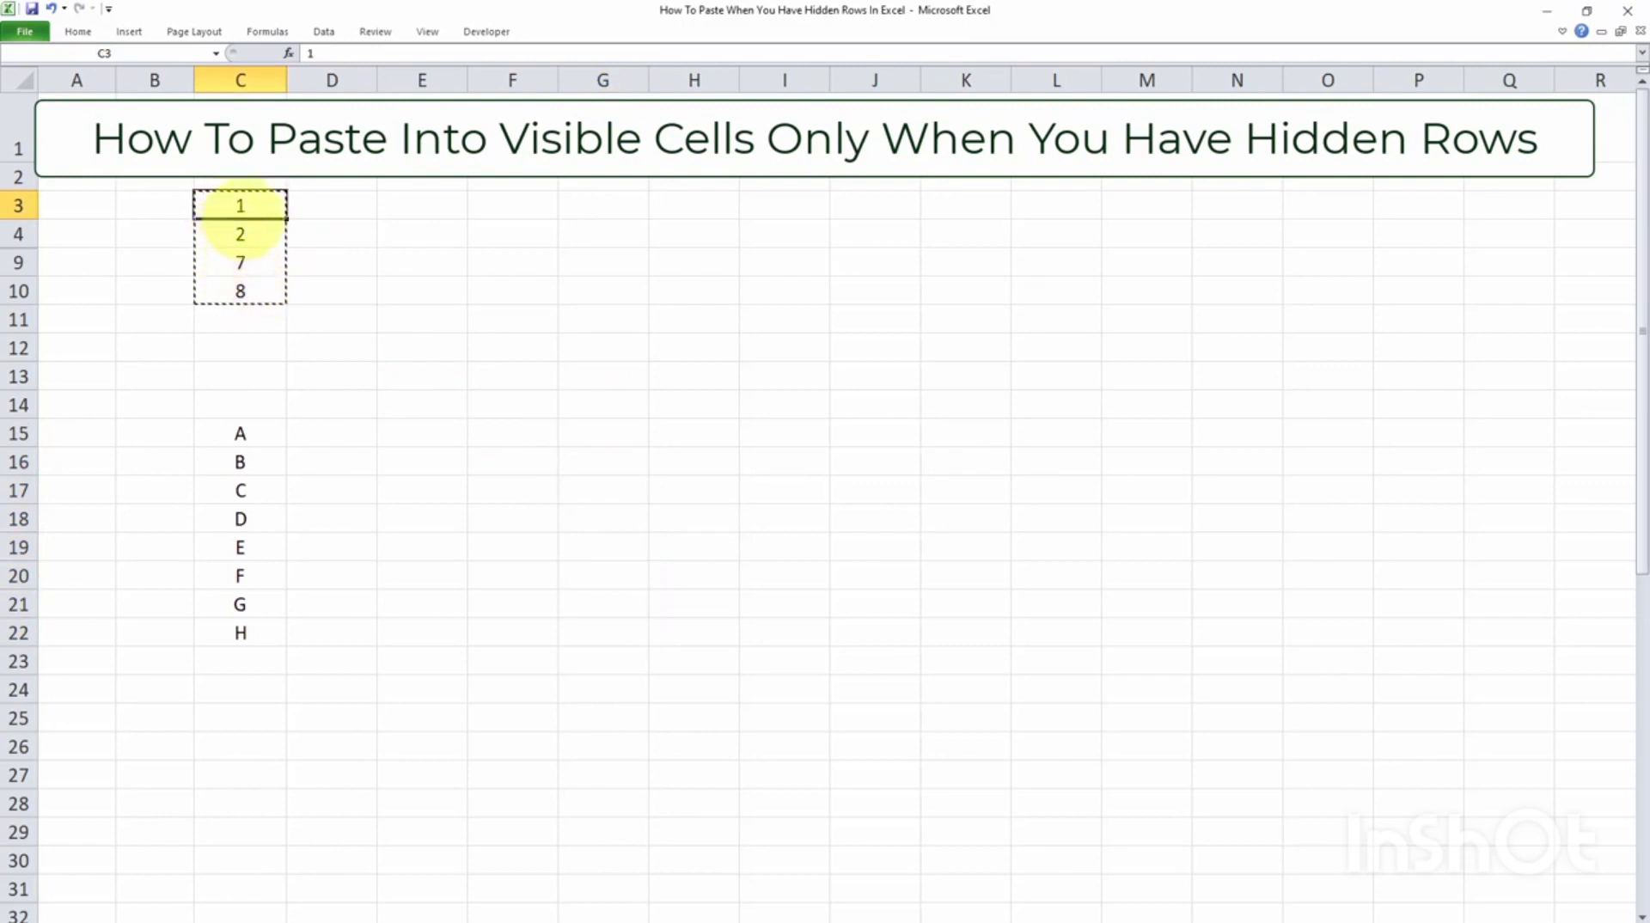
{"action": "left_click_drag", "start_coordinate": [250, 211], "coordinate": [240, 305]}
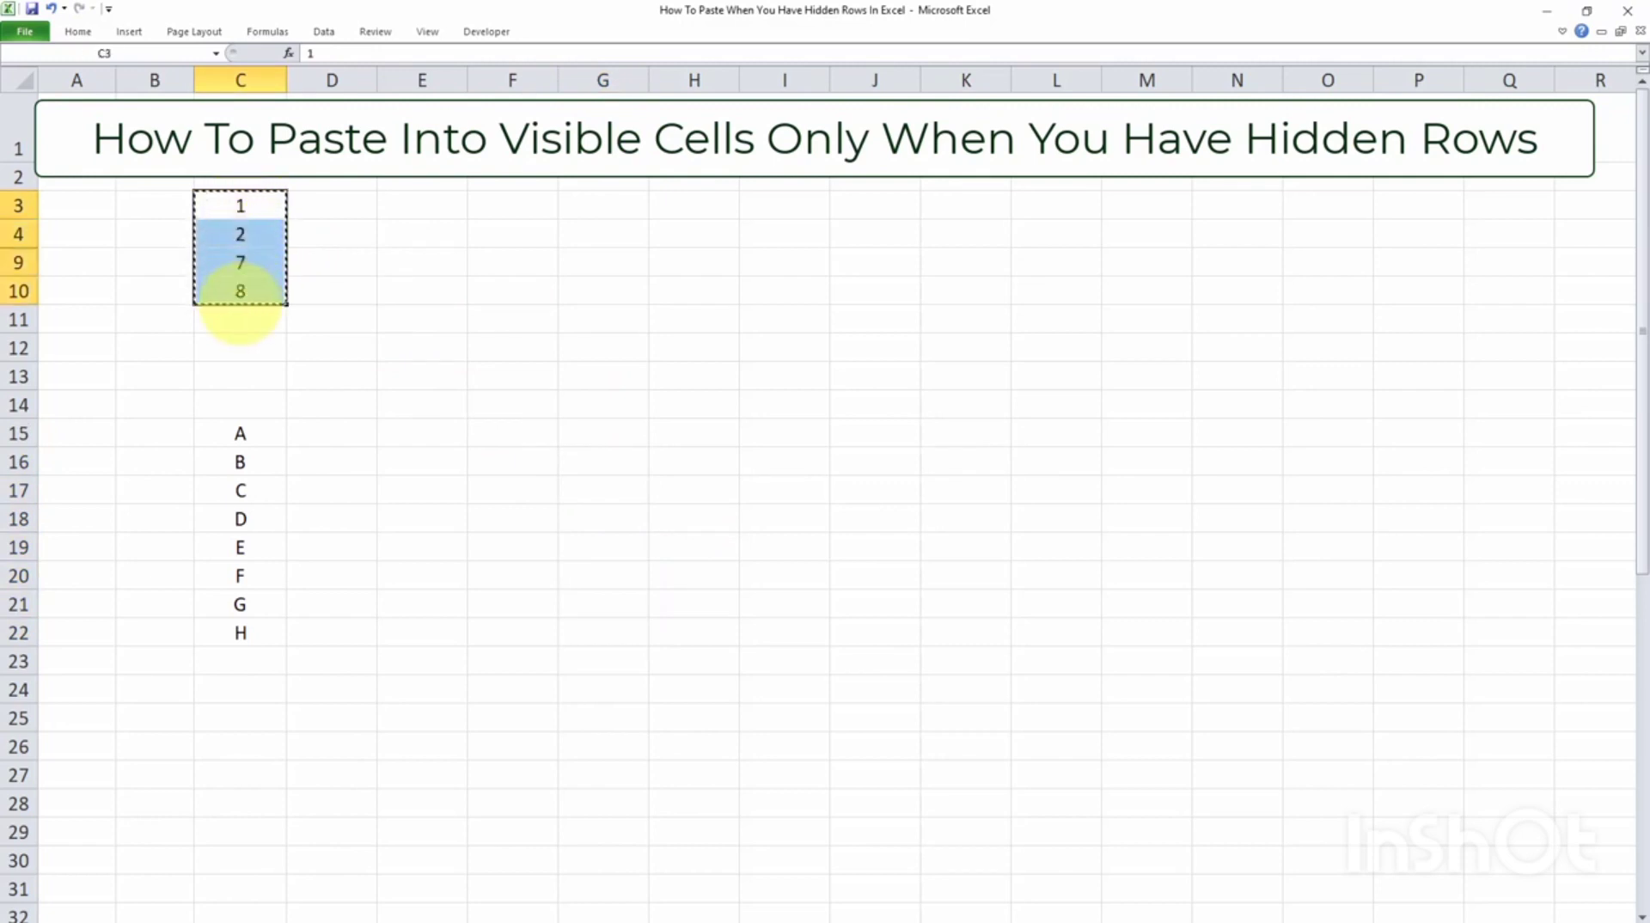
{"action": "key", "text": "alt+semicolon"}
{"action": "key", "text": "ctrl+c"}
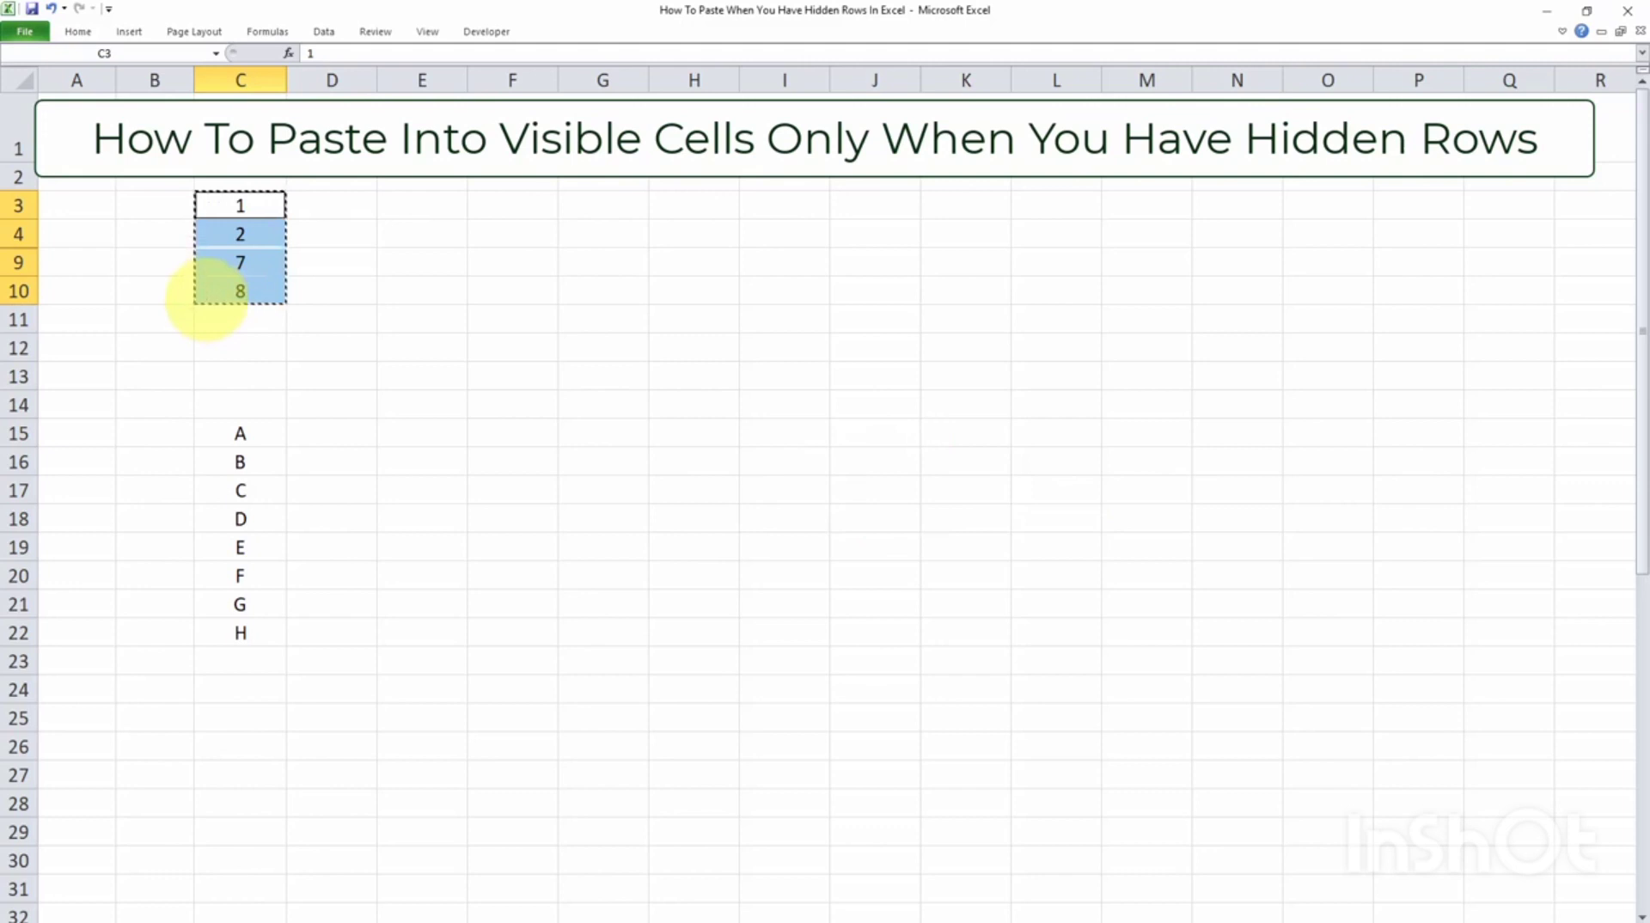
{"action": "left_click", "coordinate": [601, 432]}
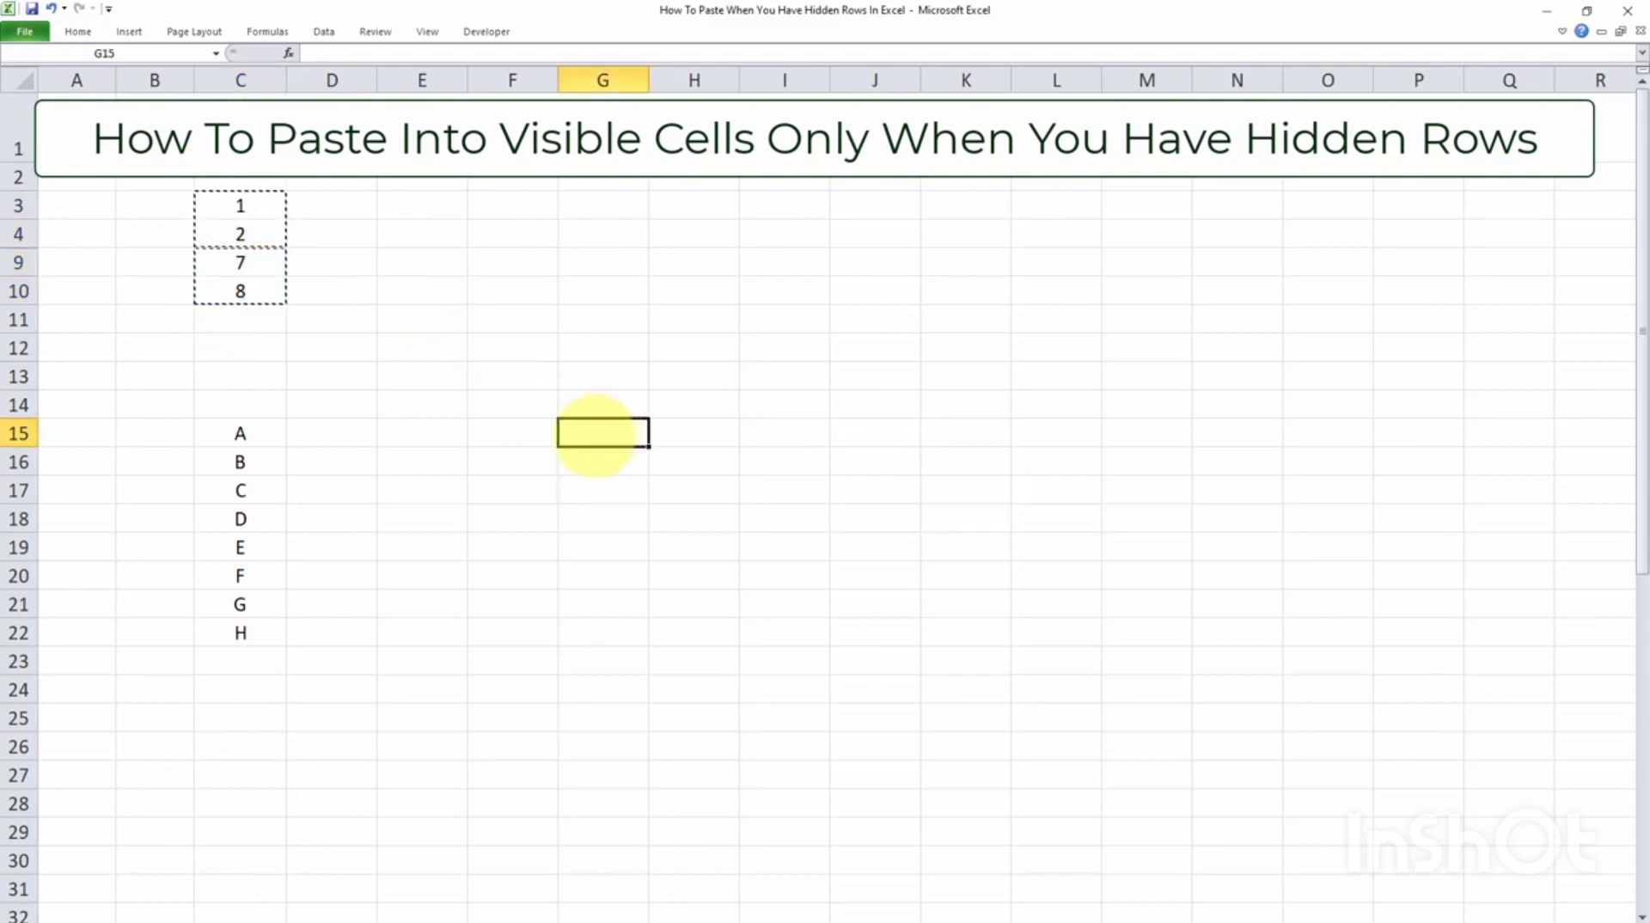
{"action": "key", "text": "ctrl+v"}
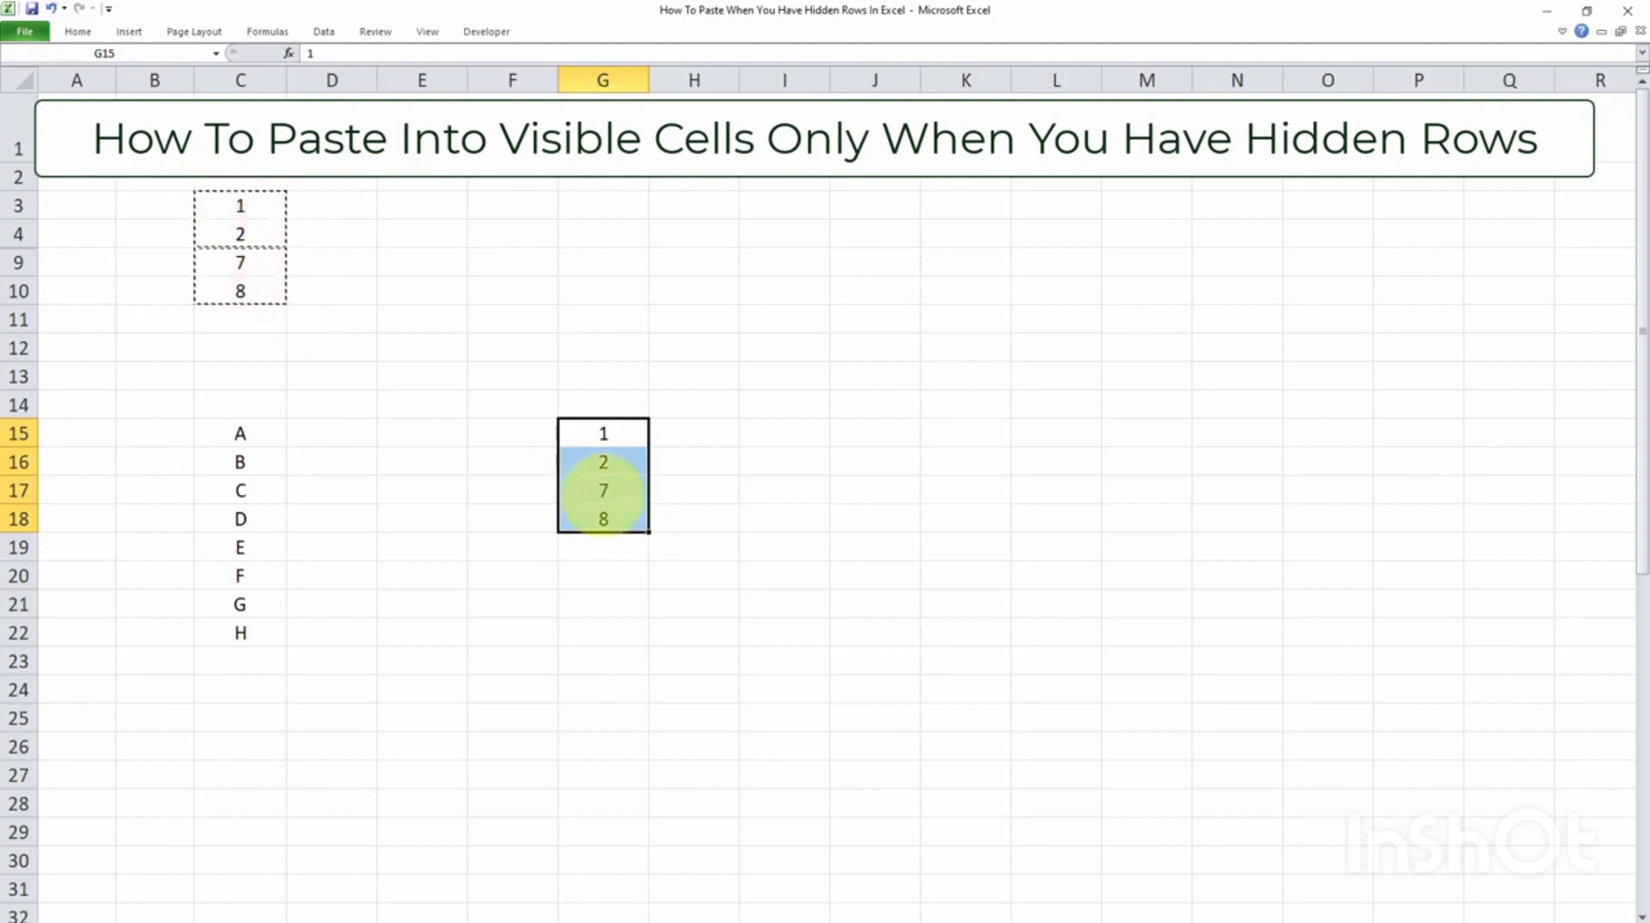
{"action": "left_click", "coordinate": [608, 490]}
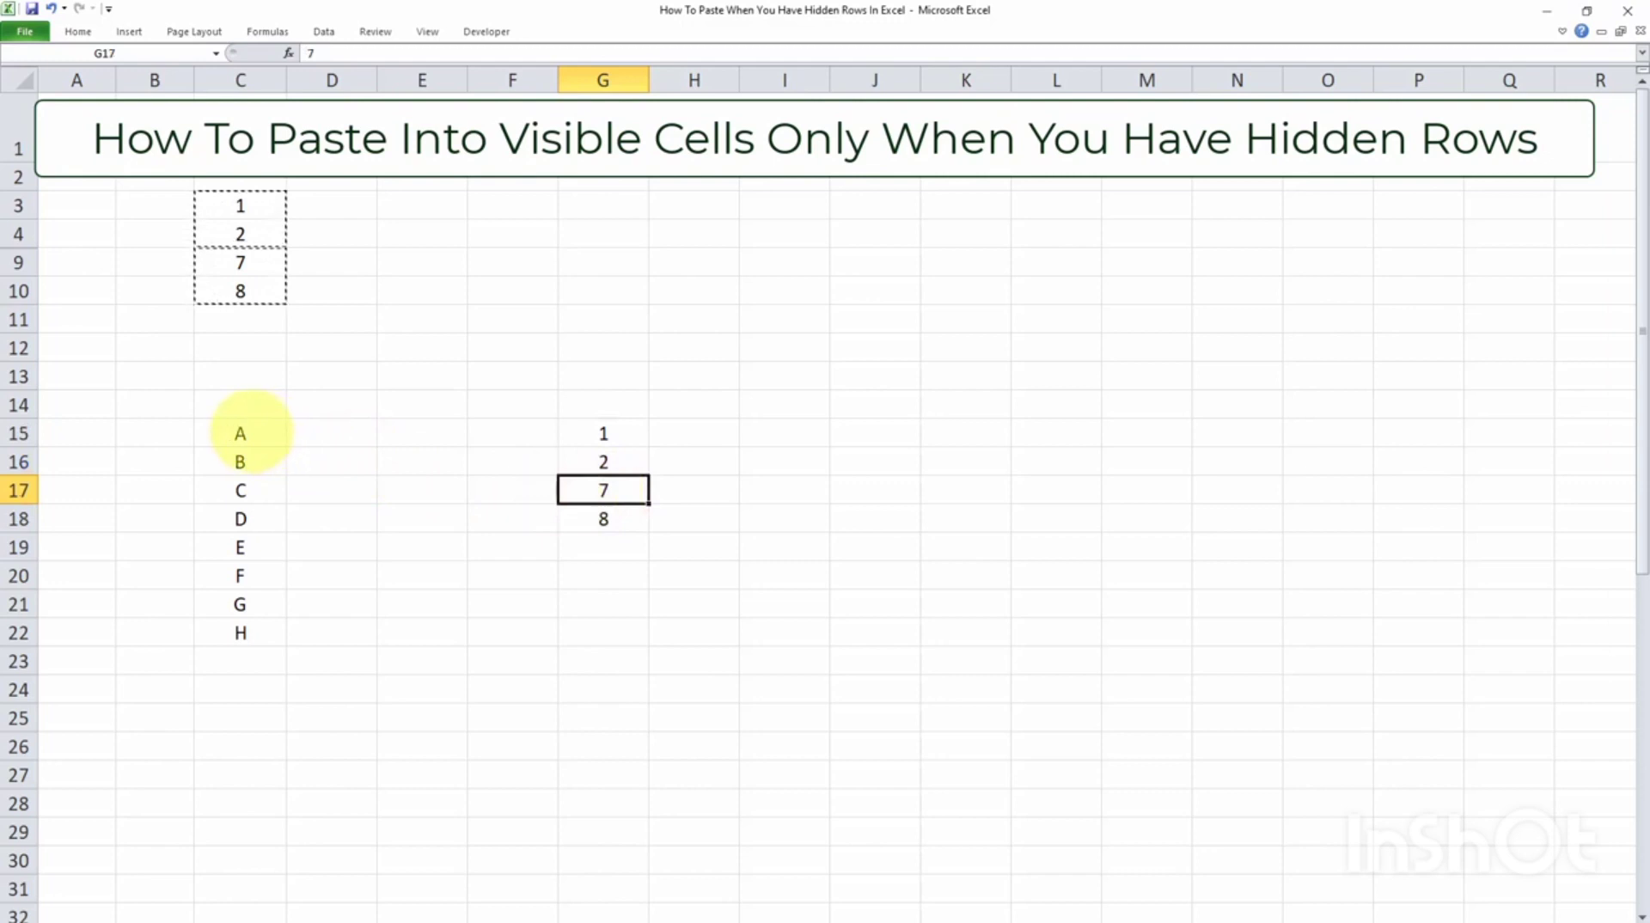
Step: Compare the letters in C15:C22 with the visible numbers in C3:C10, matching each visible row to its corresponding letter
{"action": "left_click_drag", "start_coordinate": [251, 433], "coordinate": [260, 643]}
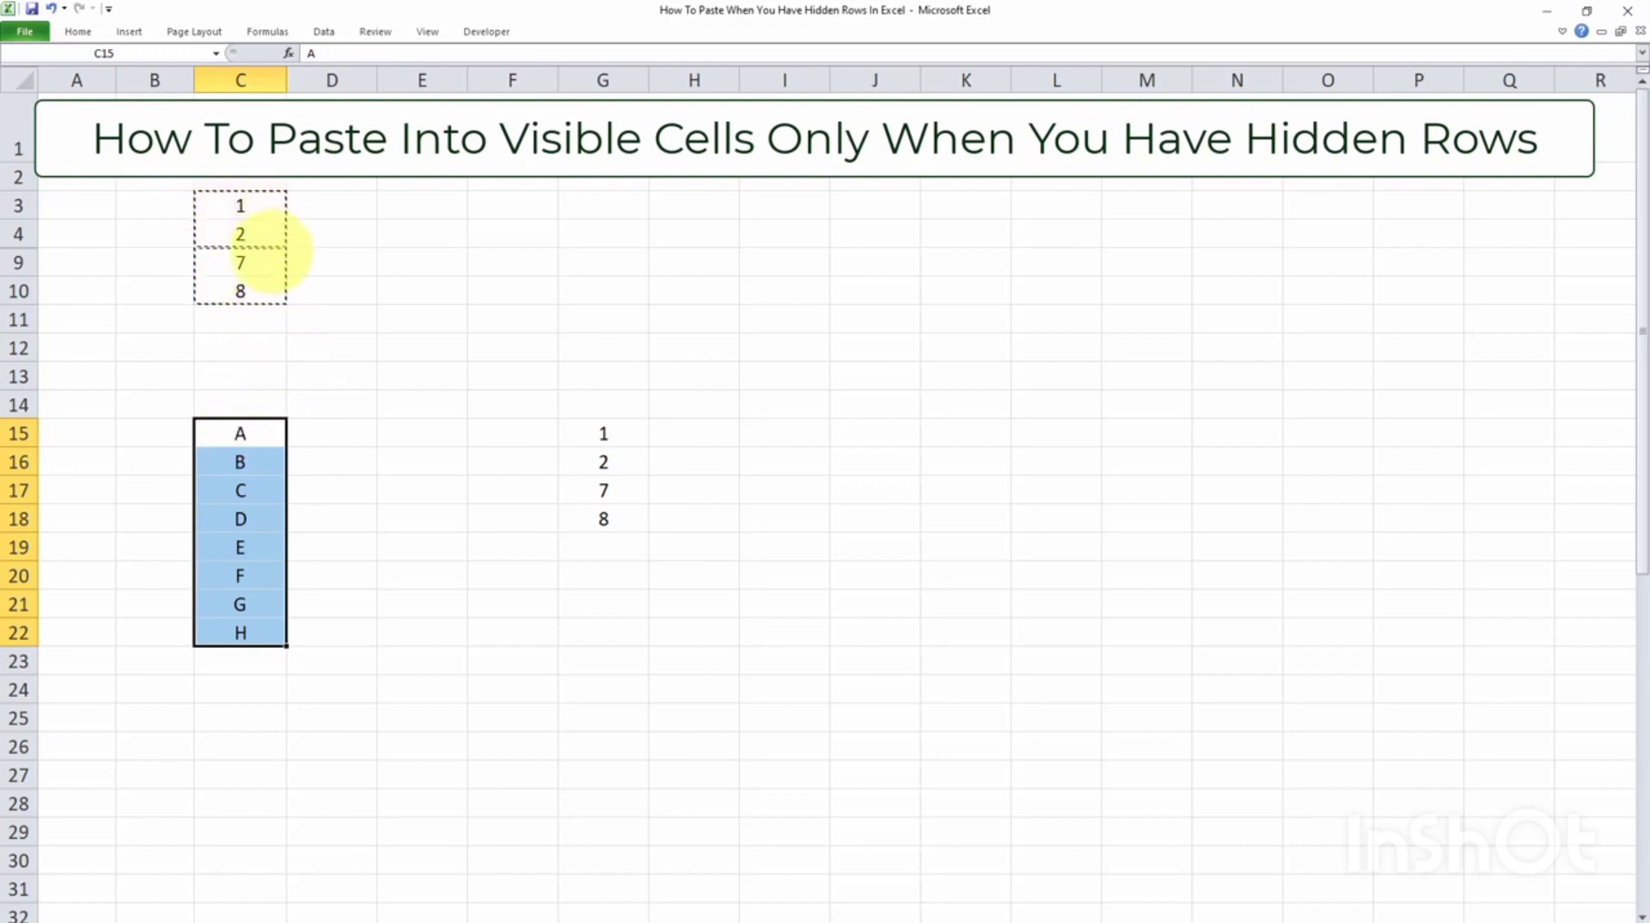
{"action": "left_click", "coordinate": [633, 460]}
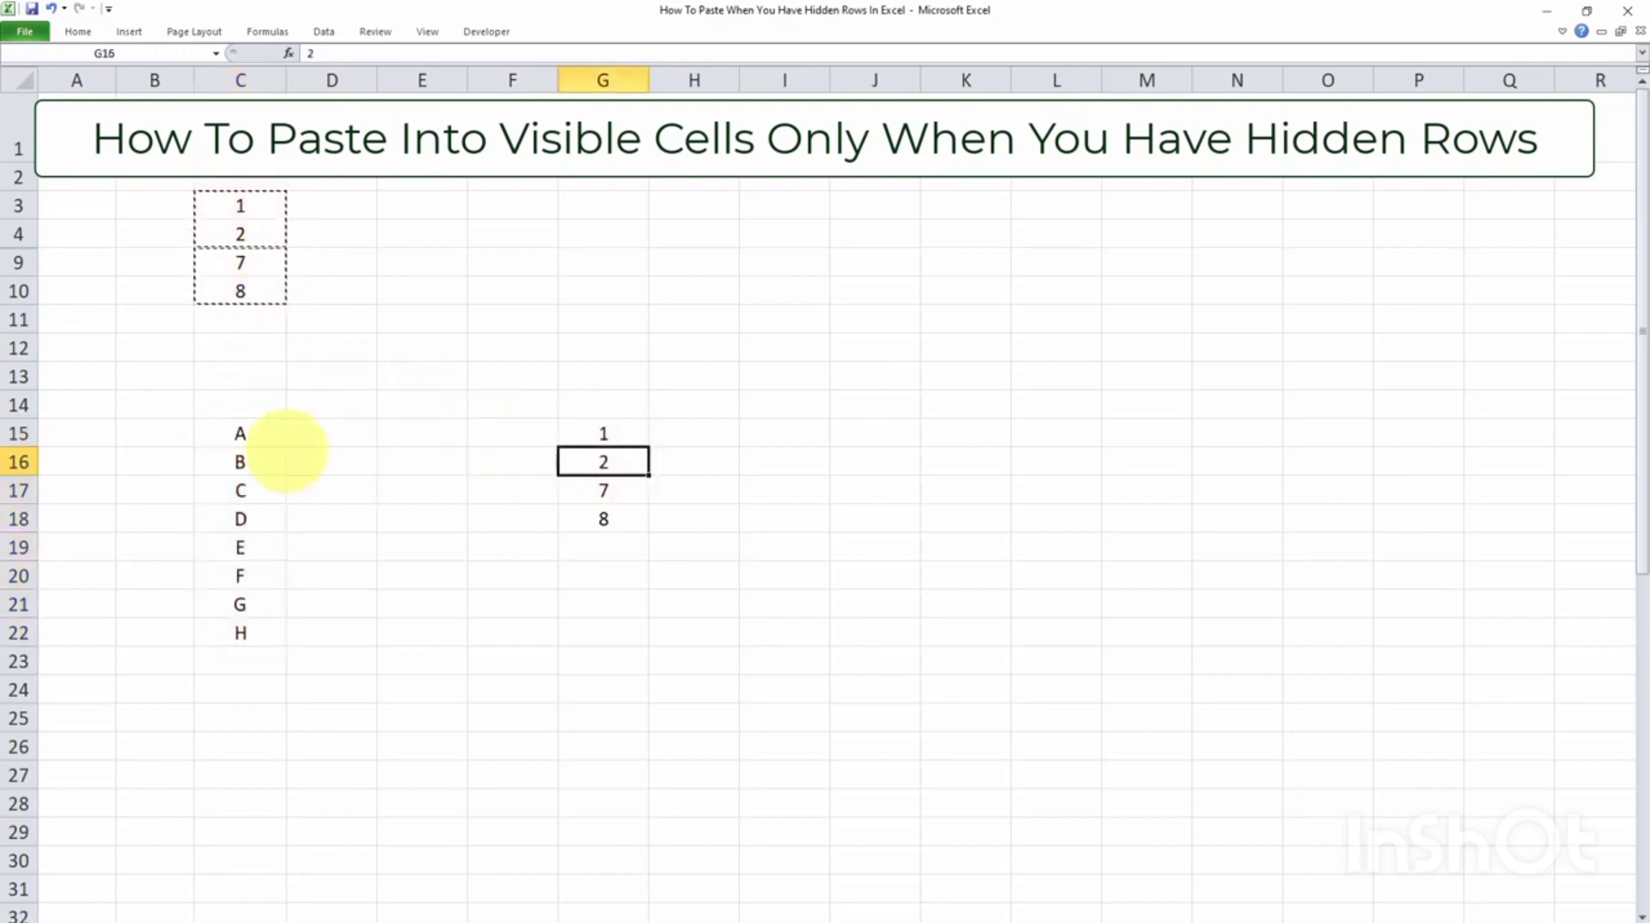
{"action": "left_click_drag", "start_coordinate": [246, 432], "coordinate": [258, 623]}
{"action": "left_click_drag", "start_coordinate": [239, 206], "coordinate": [242, 292]}
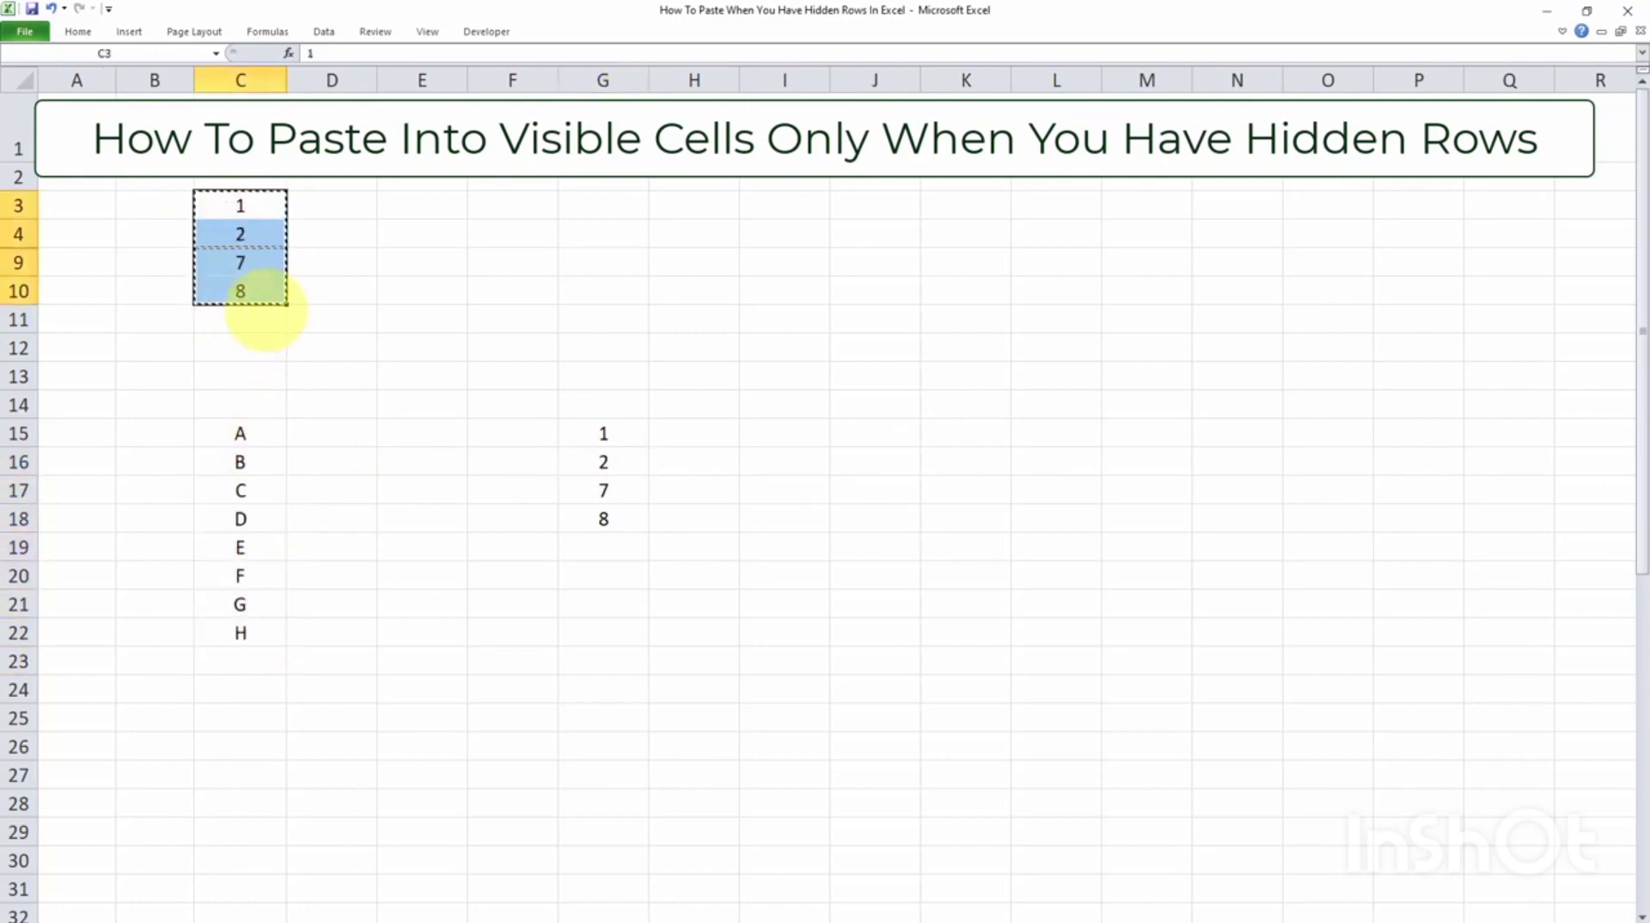
{"action": "left_click", "coordinate": [250, 212]}
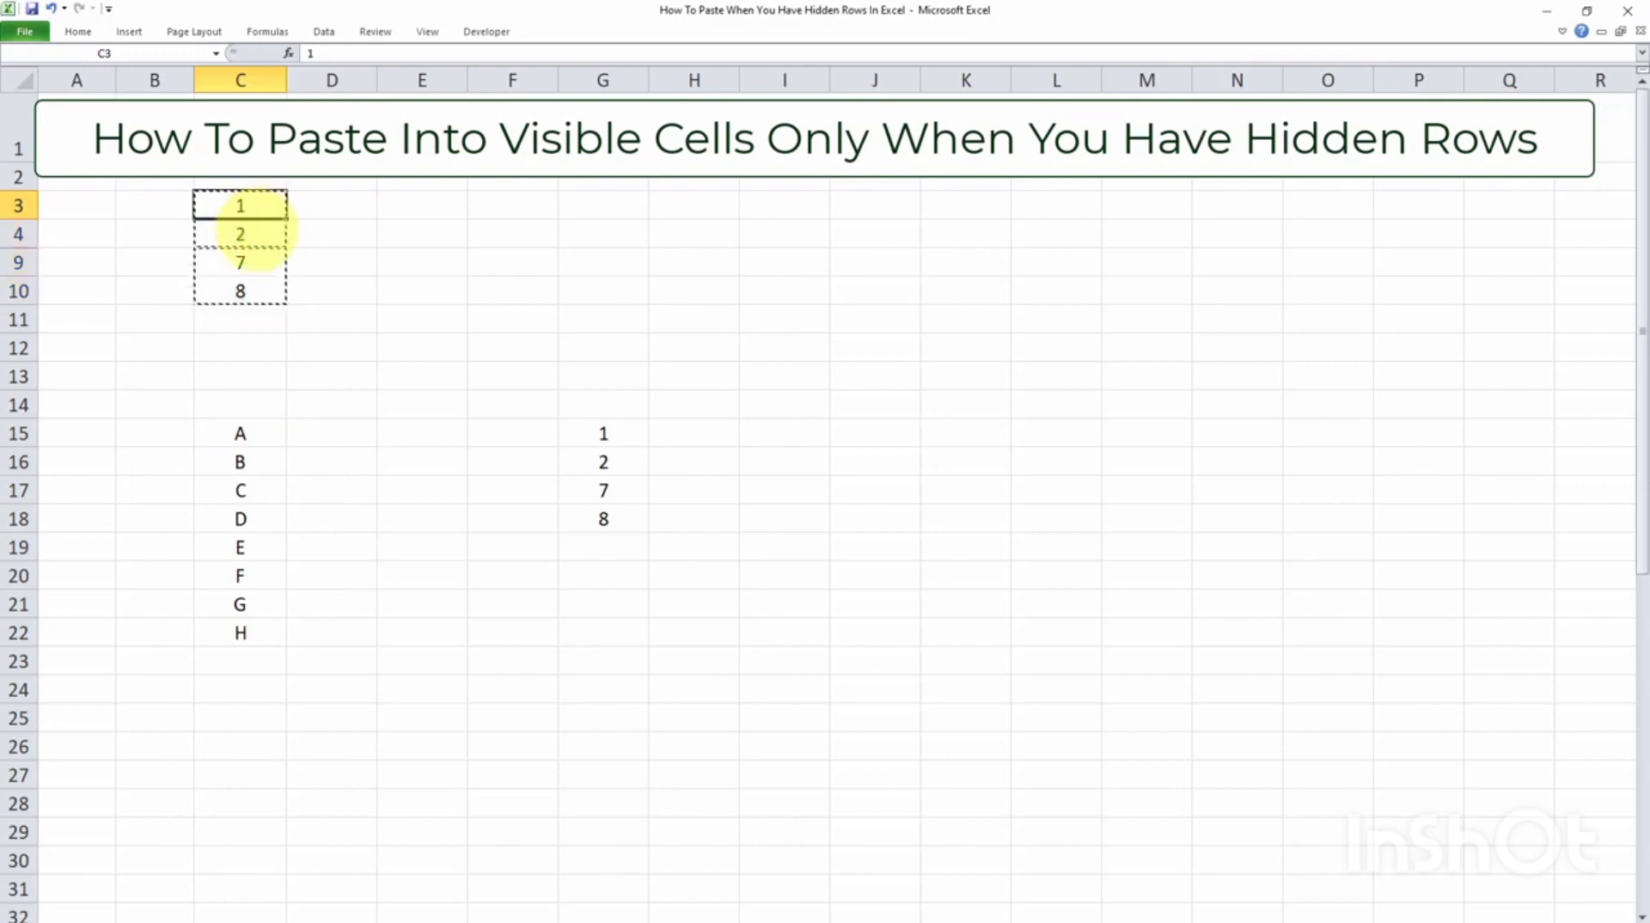
{"action": "left_click", "coordinate": [251, 236]}
{"action": "left_click", "coordinate": [257, 268]}
{"action": "left_click", "coordinate": [253, 292]}
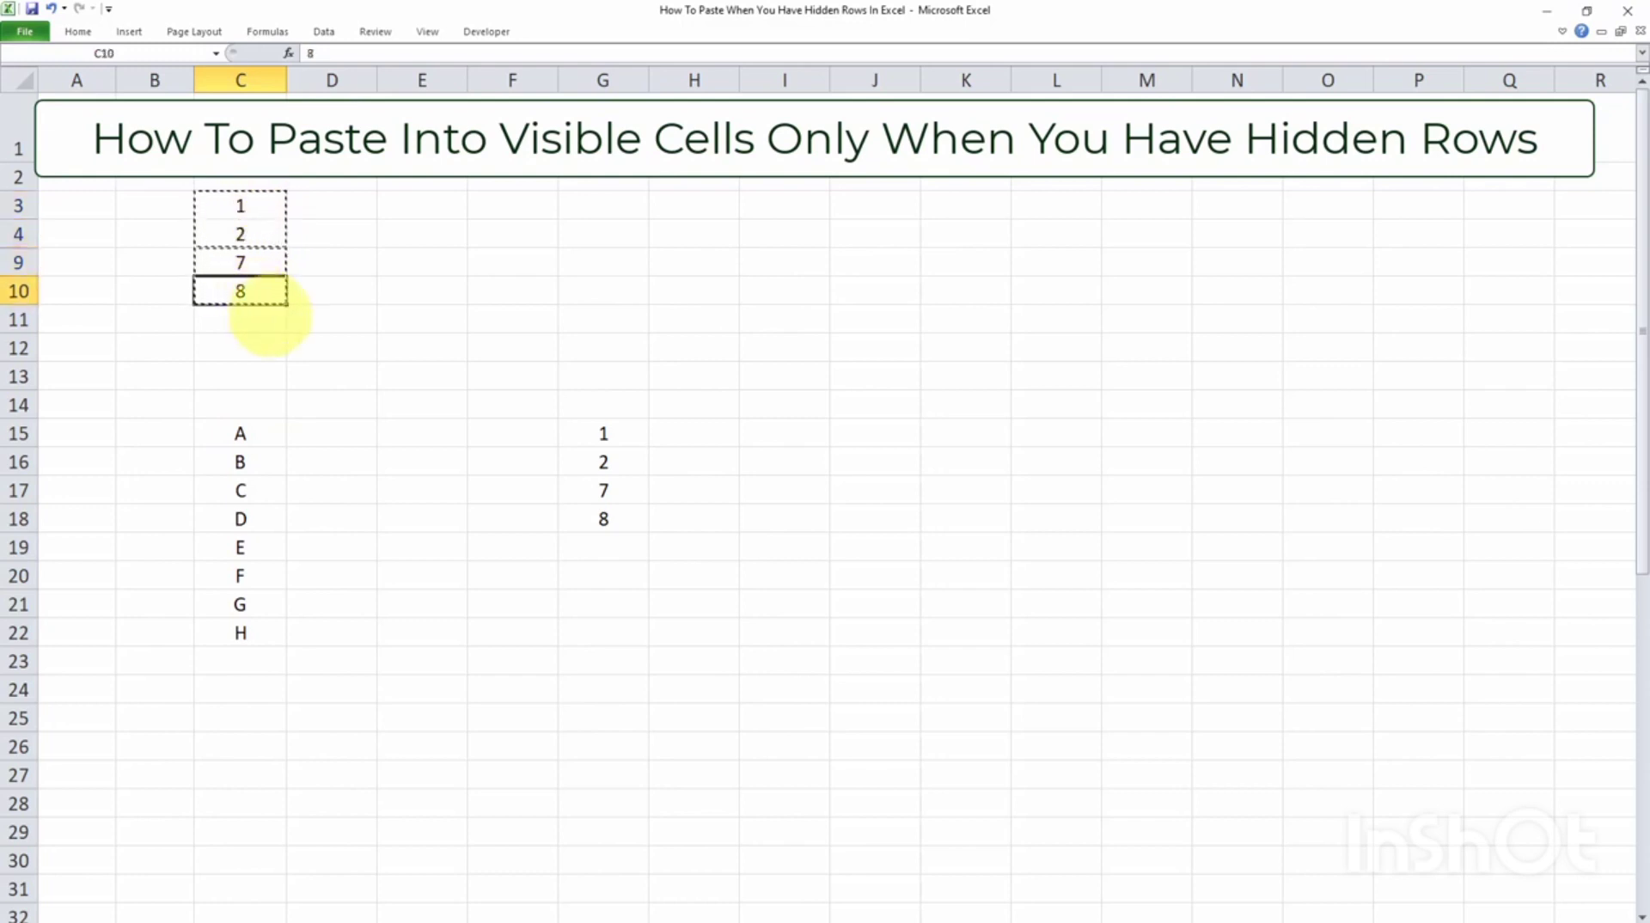
{"action": "left_click", "coordinate": [245, 433]}
{"action": "left_click", "coordinate": [244, 461], "text": "ctrl"}
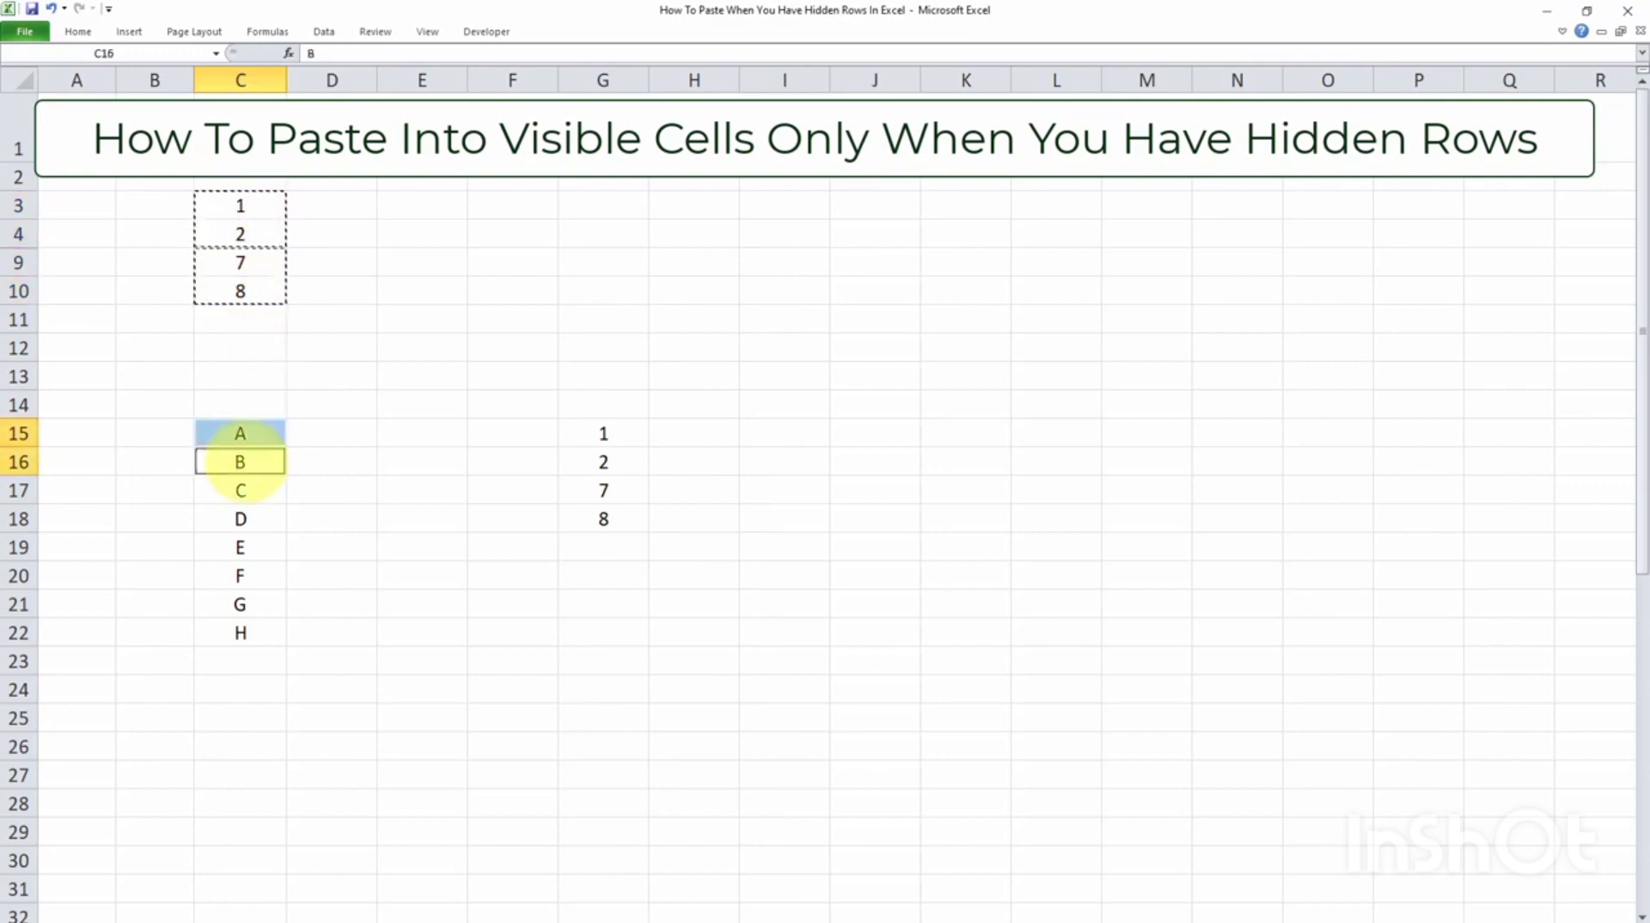
{"action": "left_click", "coordinate": [246, 605], "text": "ctrl"}
{"action": "left_click", "coordinate": [247, 636], "text": "ctrl"}
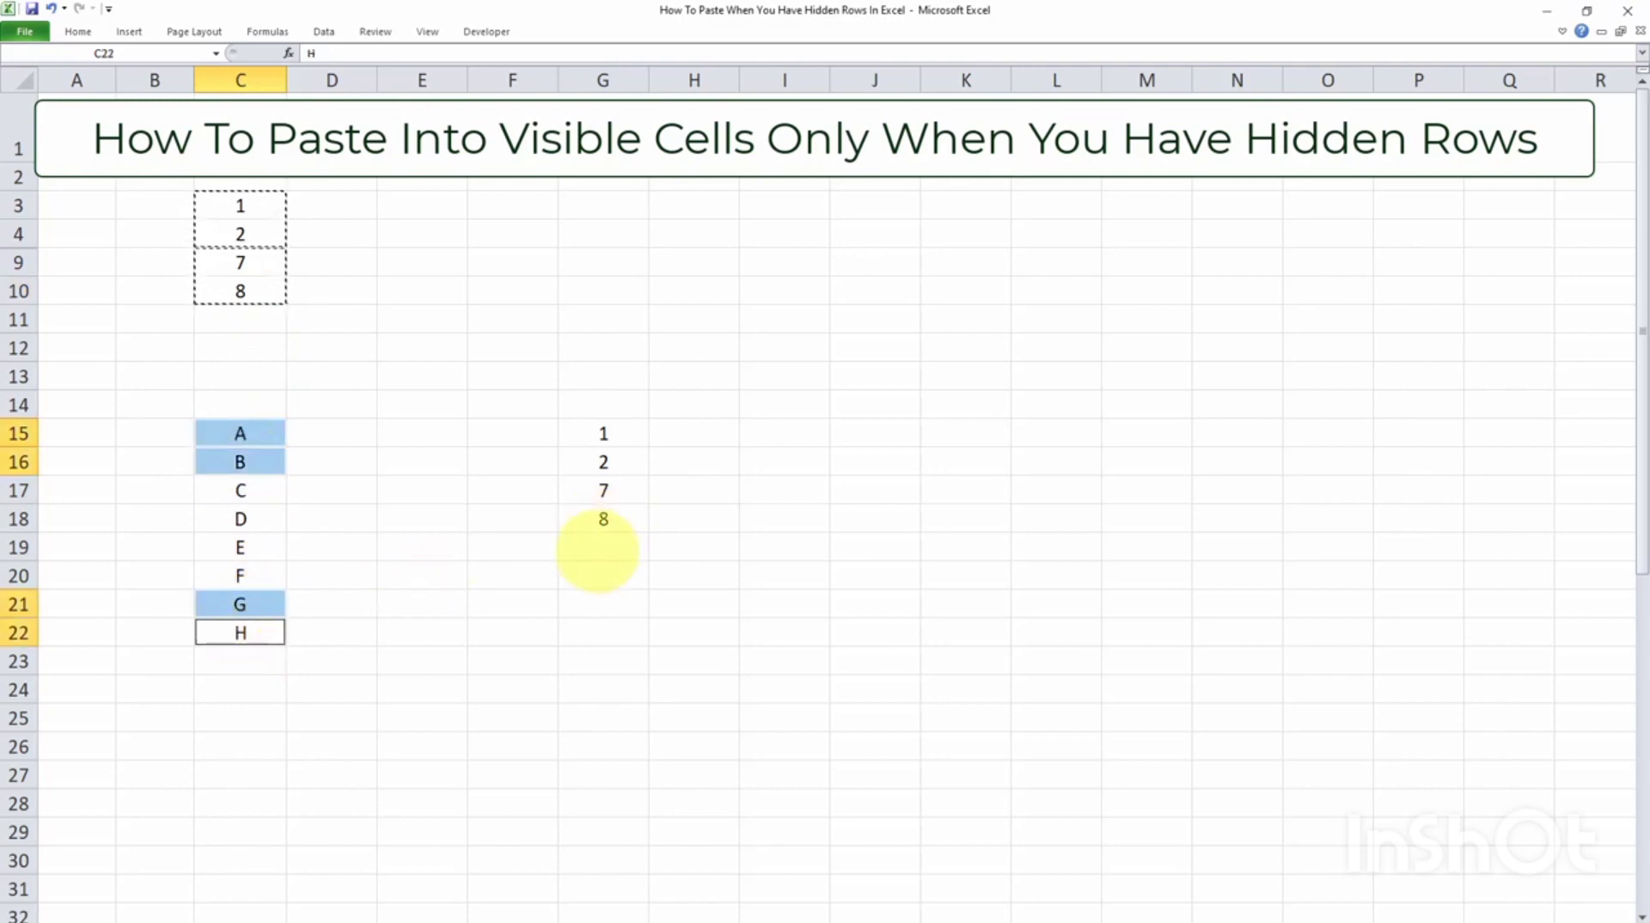
{"action": "left_click", "coordinate": [603, 550]}
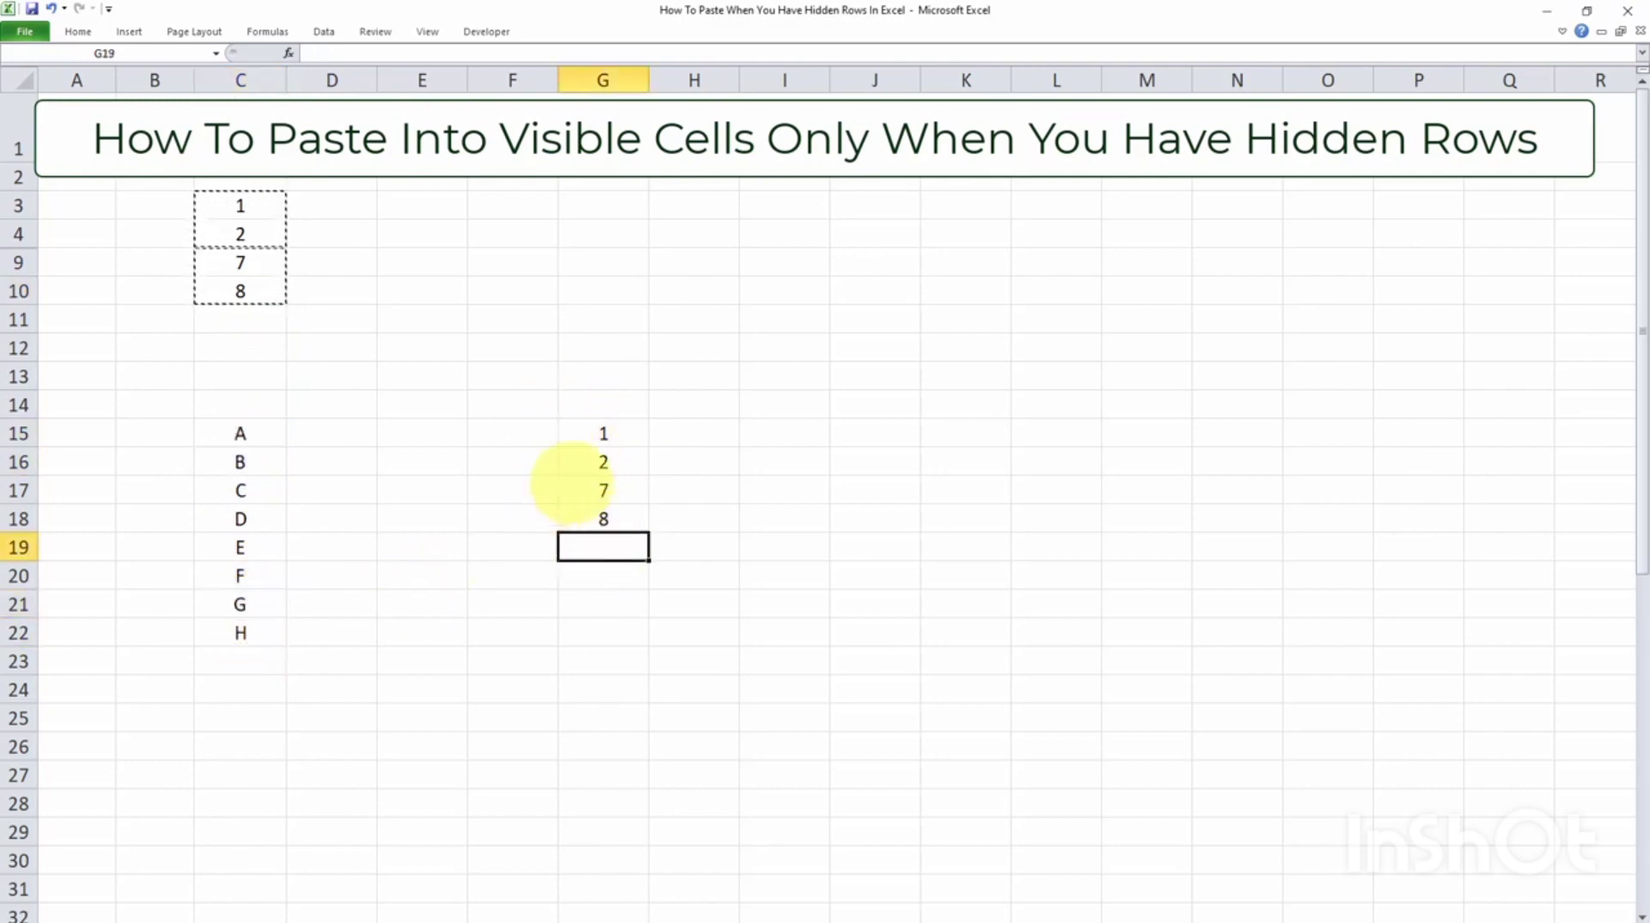
Step: Undo the paste of the visible numbers into column G
{"action": "key", "text": "ctrl+z"}
{"action": "left_click", "coordinate": [512, 514]}
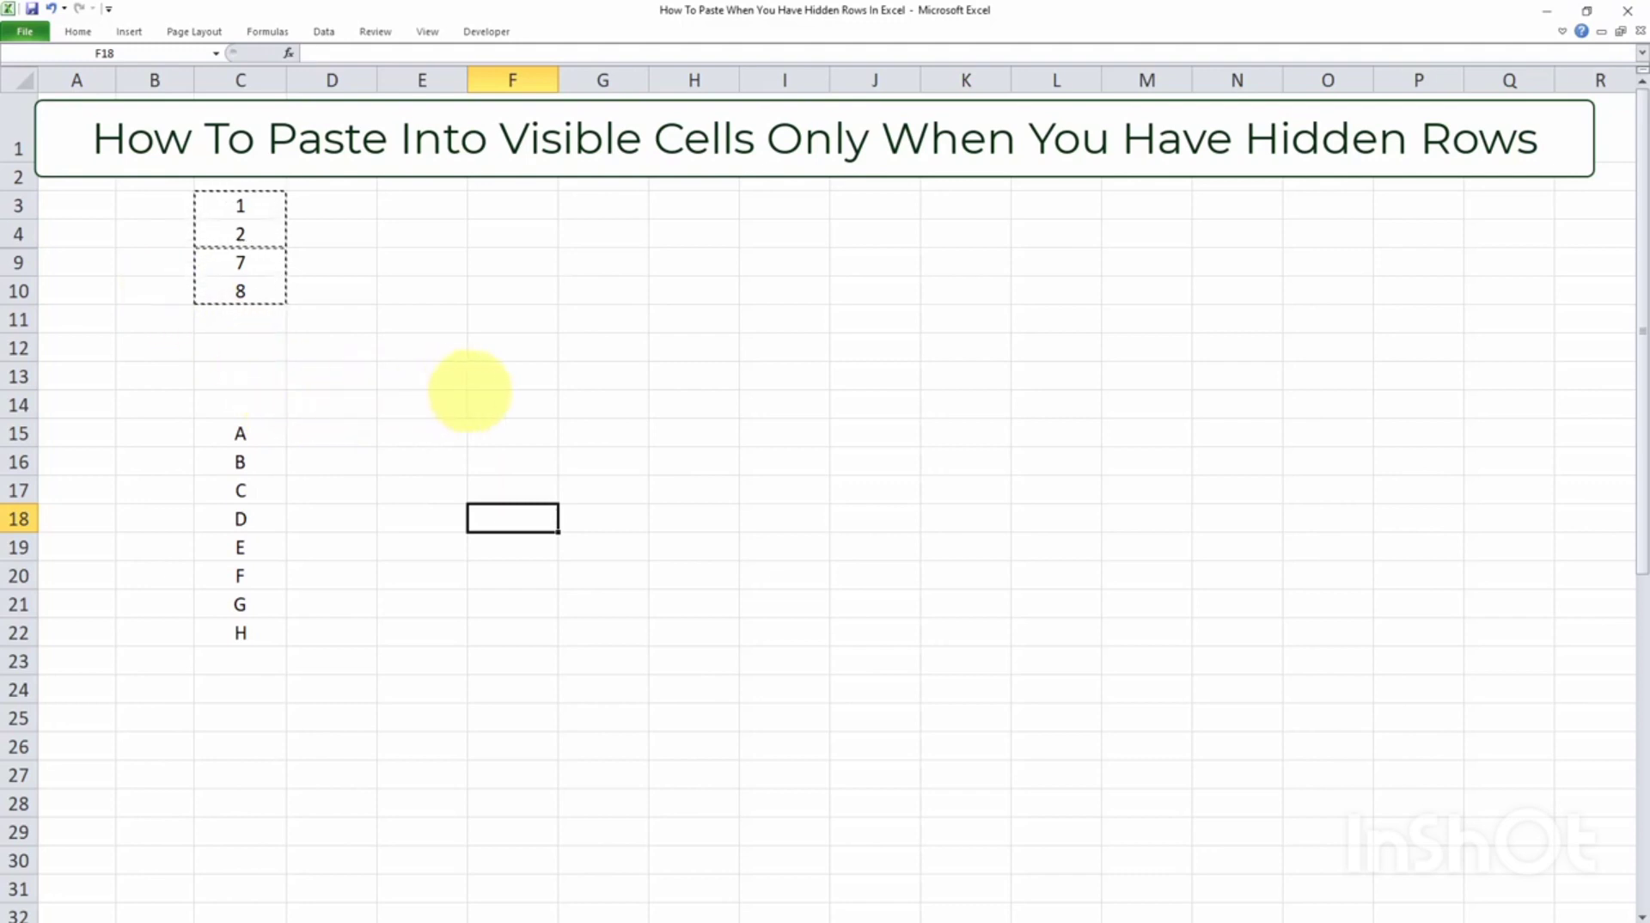
{"action": "left_click", "coordinate": [430, 378]}
Step: Unhide the hidden rows between rows 4 and 9
{"action": "left_click_drag", "start_coordinate": [18, 234], "coordinate": [22, 262]}
{"action": "right_click", "coordinate": [26, 257]}
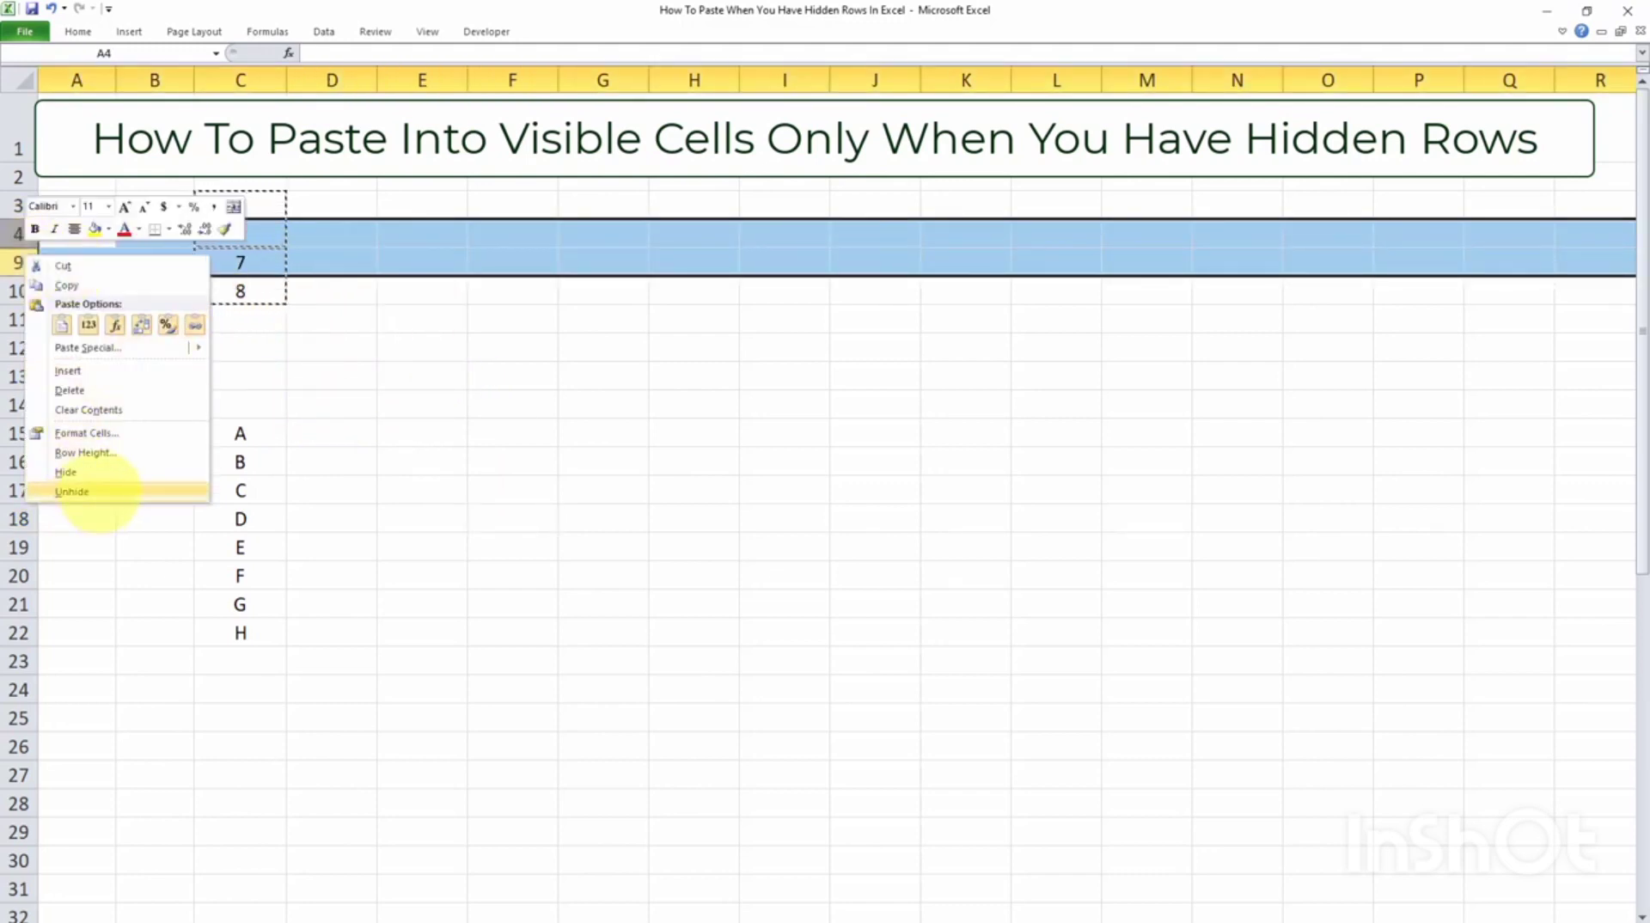
{"action": "left_click", "coordinate": [99, 492]}
{"action": "left_click", "coordinate": [292, 291]}
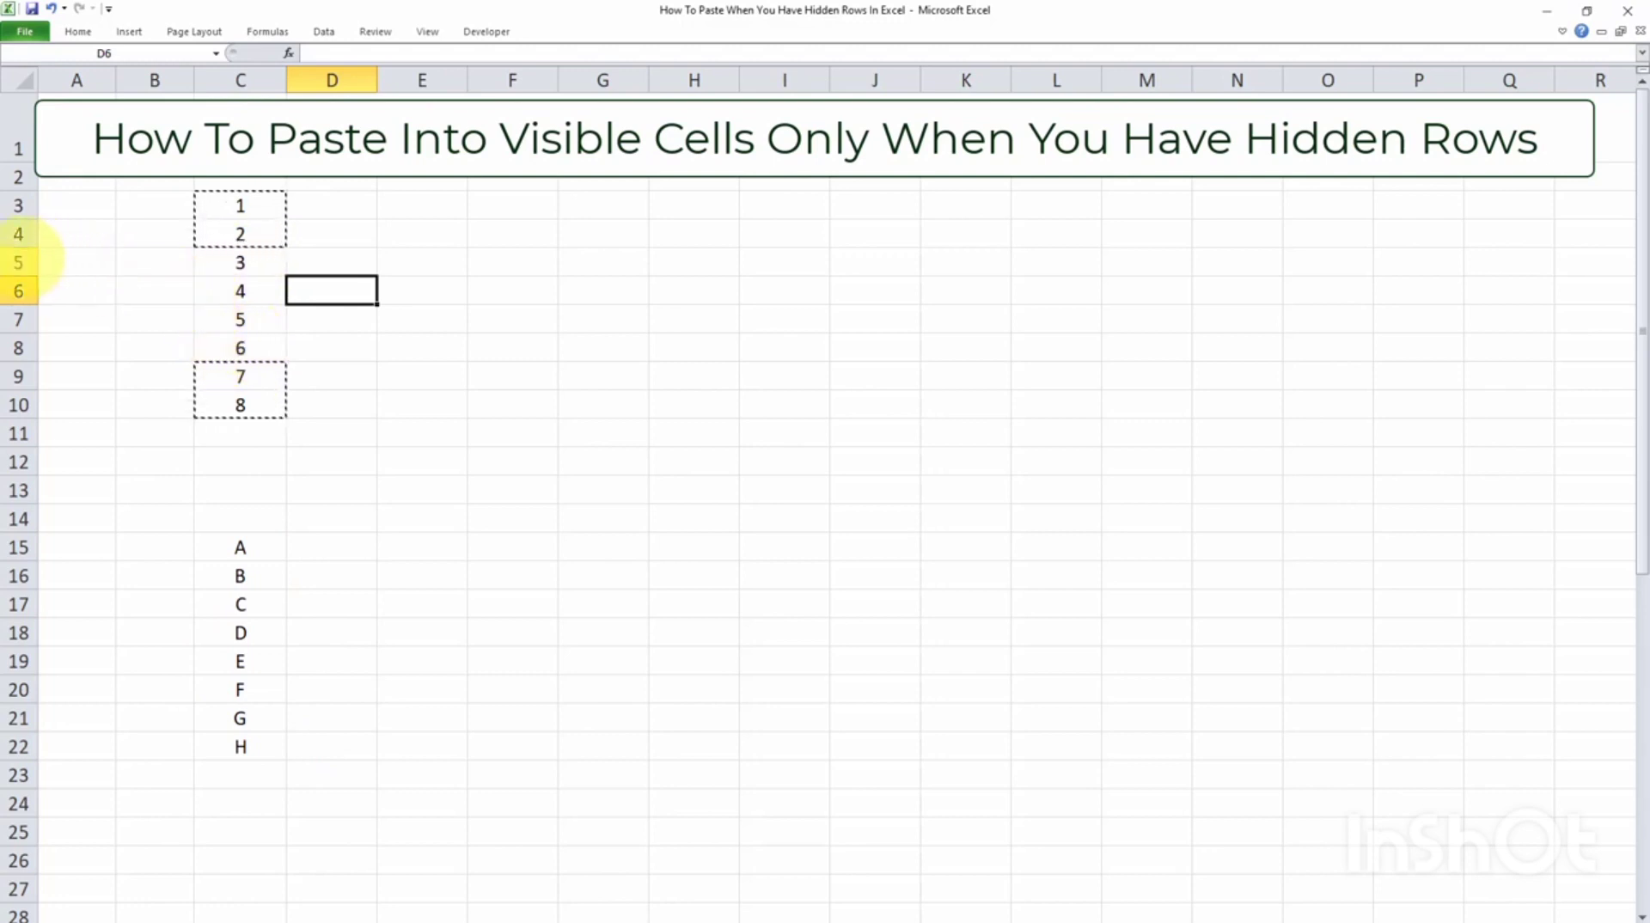
Step: Hide rows 5 through 8 of the number list
{"action": "left_click_drag", "start_coordinate": [26, 260], "coordinate": [21, 348]}
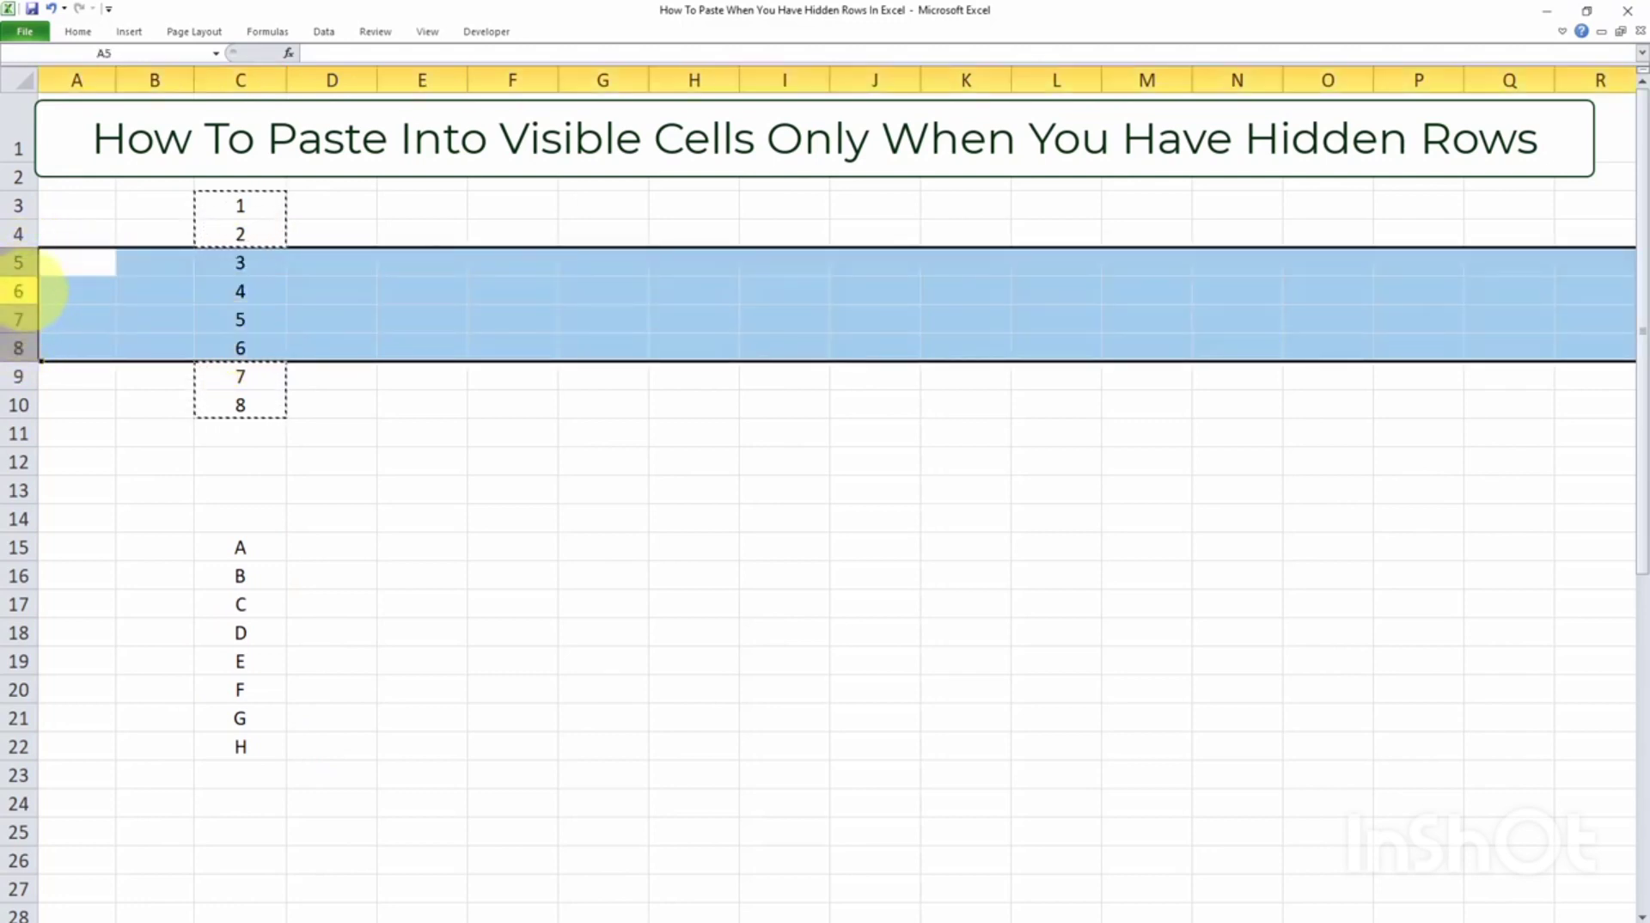
{"action": "right_click", "coordinate": [30, 292]}
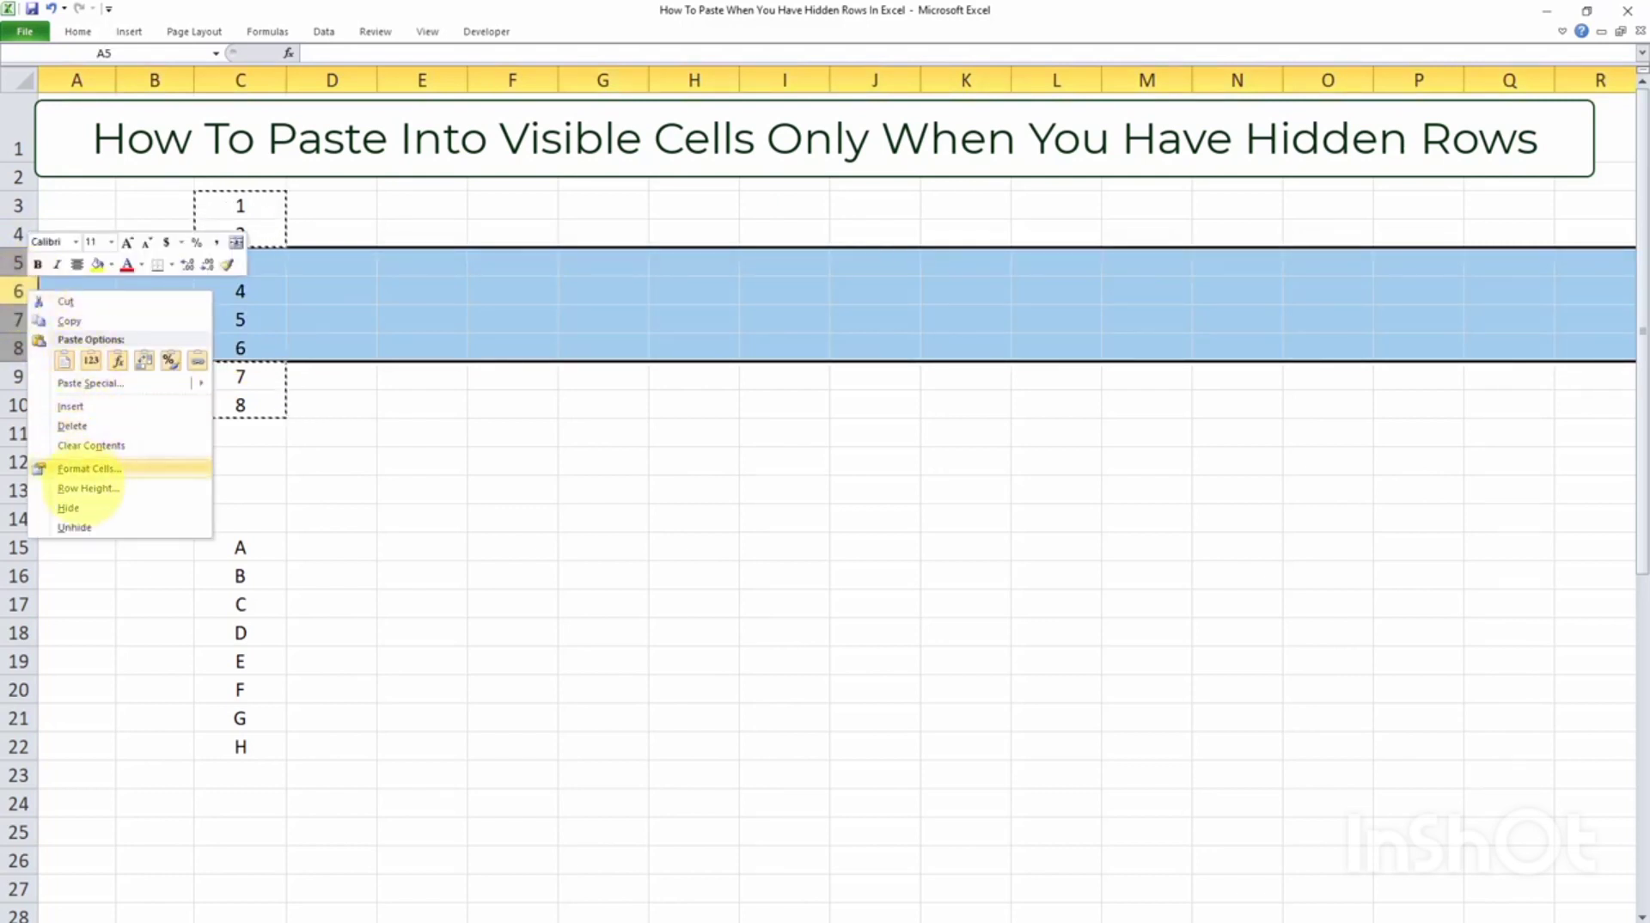
{"action": "left_click", "coordinate": [73, 509]}
{"action": "left_click", "coordinate": [309, 400]}
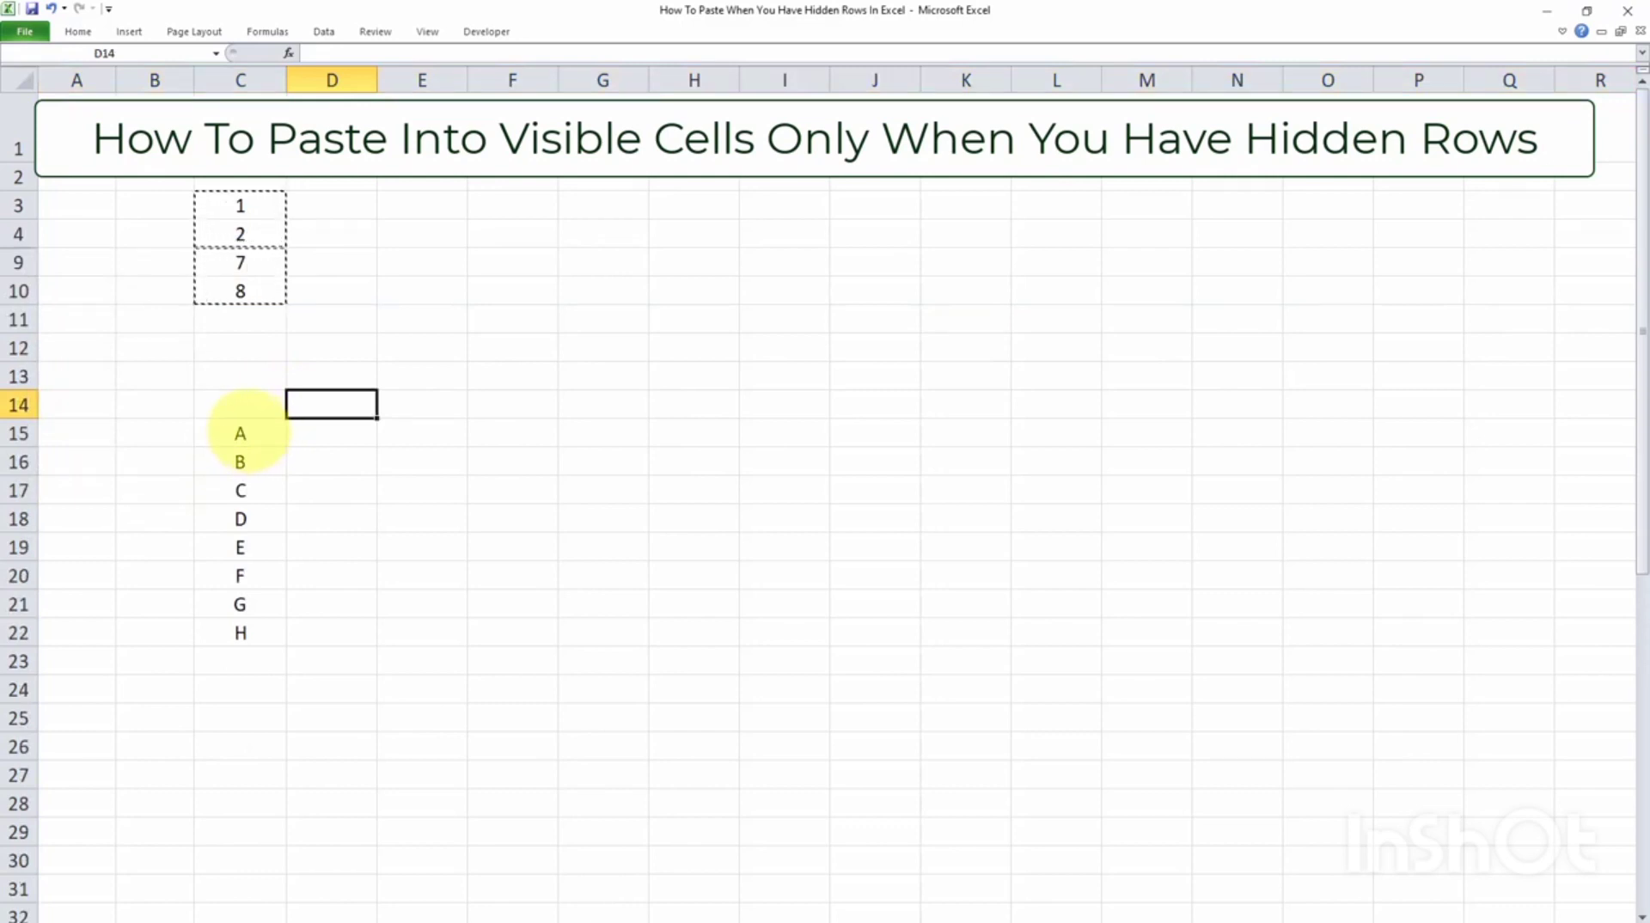
Step: Clear the contents of C17:C20, the letters C to F that correspond to the hidden rows
{"action": "left_click_drag", "start_coordinate": [247, 432], "coordinate": [241, 563]}
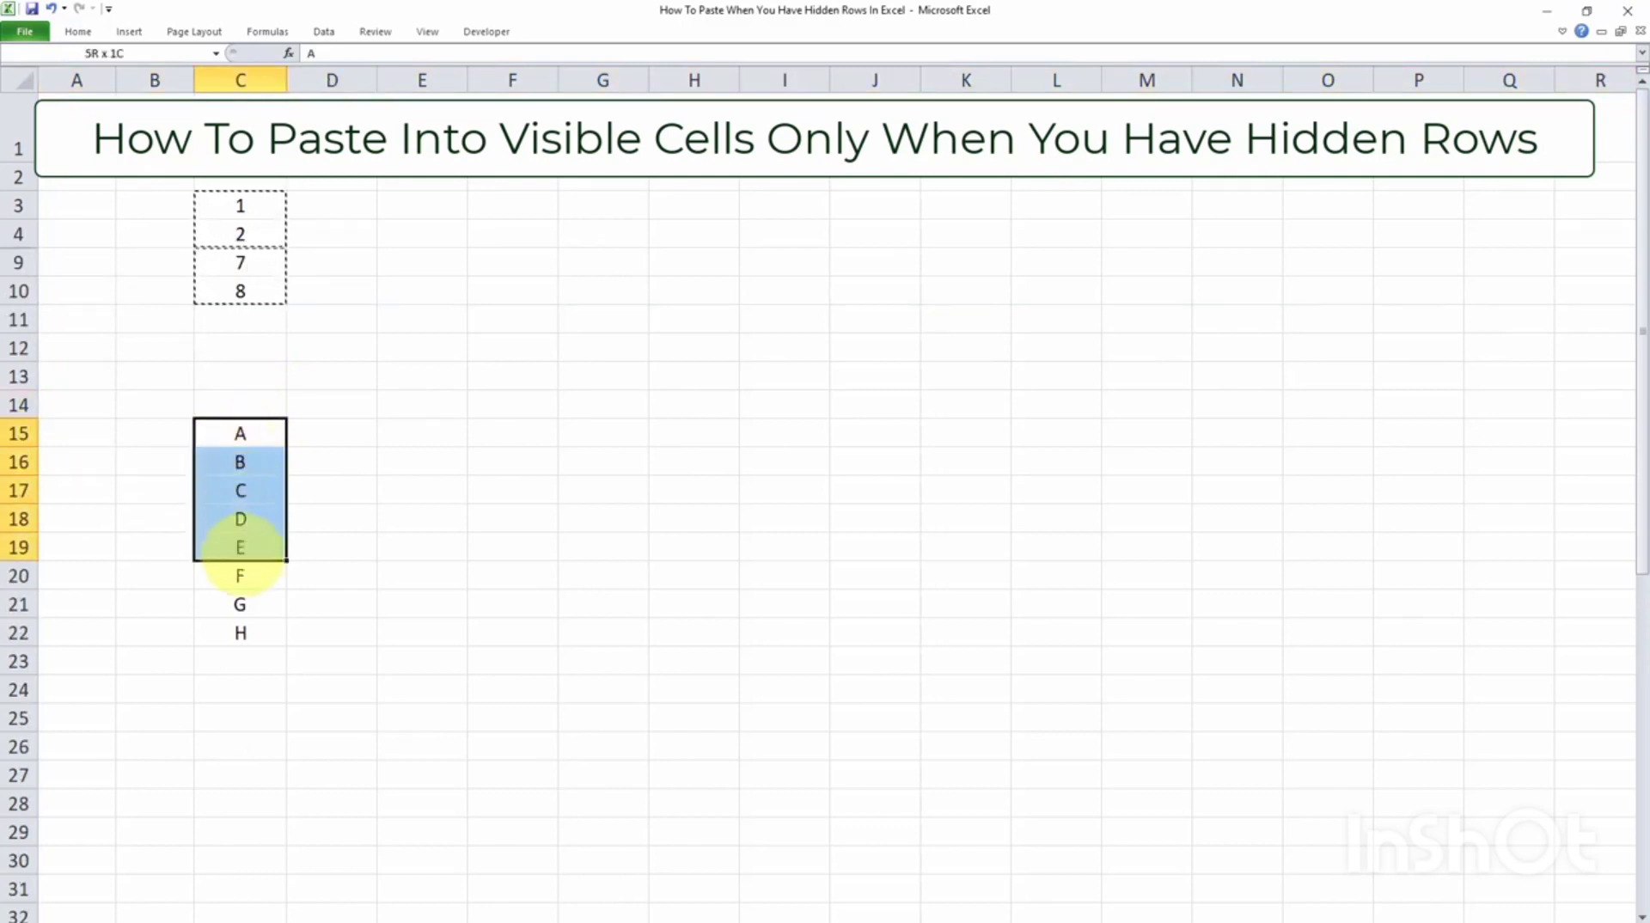
{"action": "left_click_drag", "start_coordinate": [239, 432], "coordinate": [247, 623]}
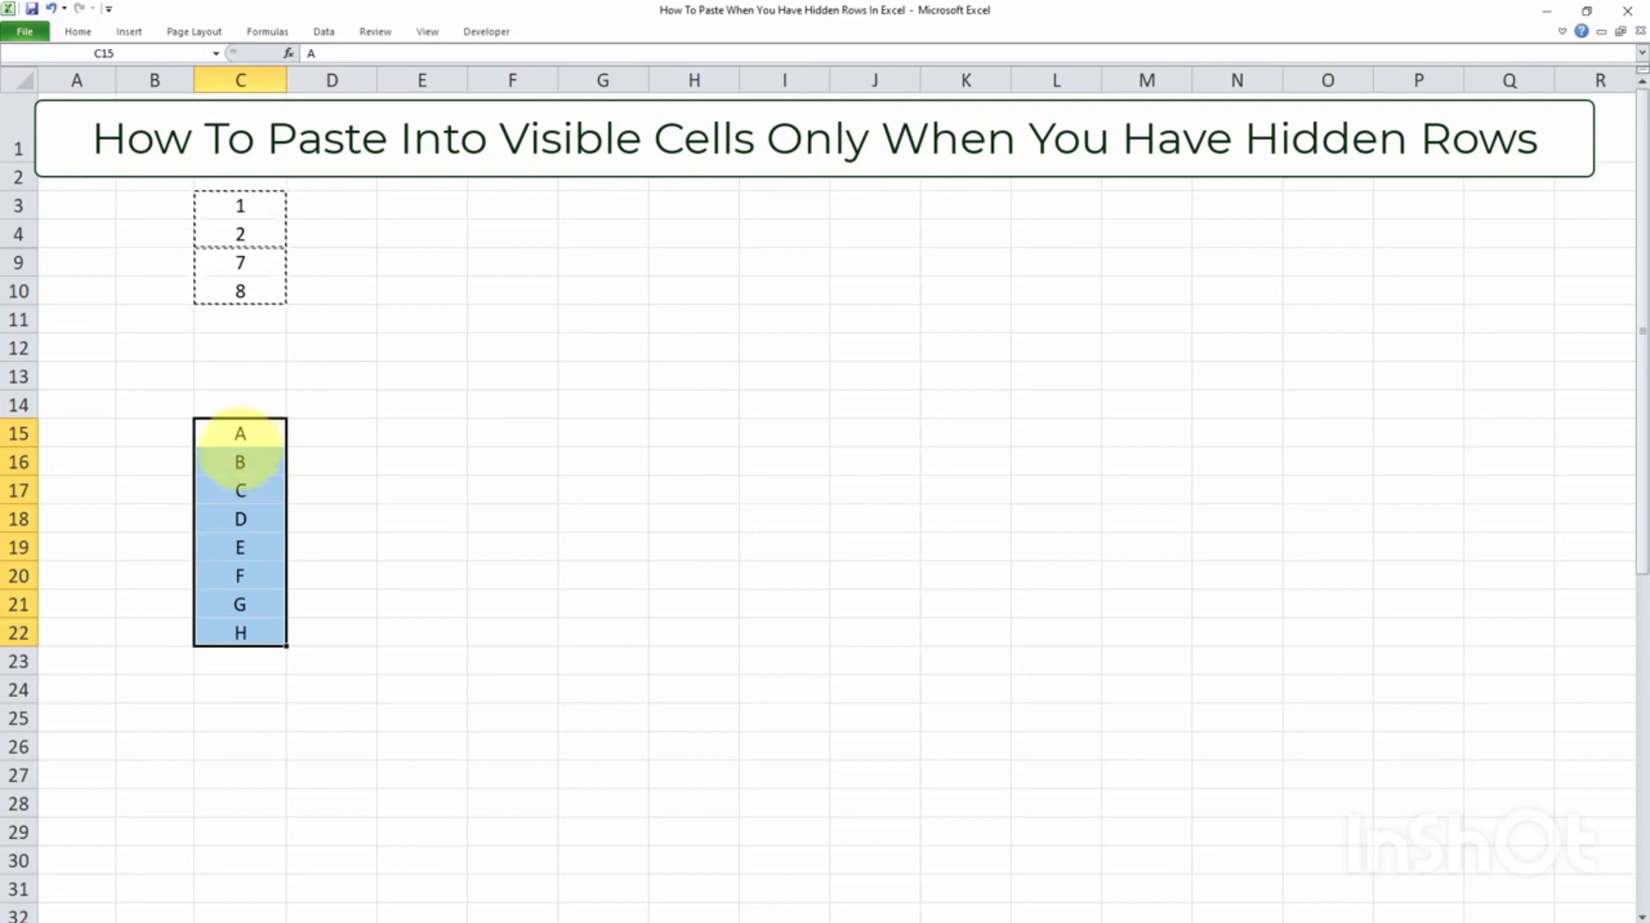
{"action": "left_click", "coordinate": [240, 434]}
{"action": "left_click", "coordinate": [245, 461]}
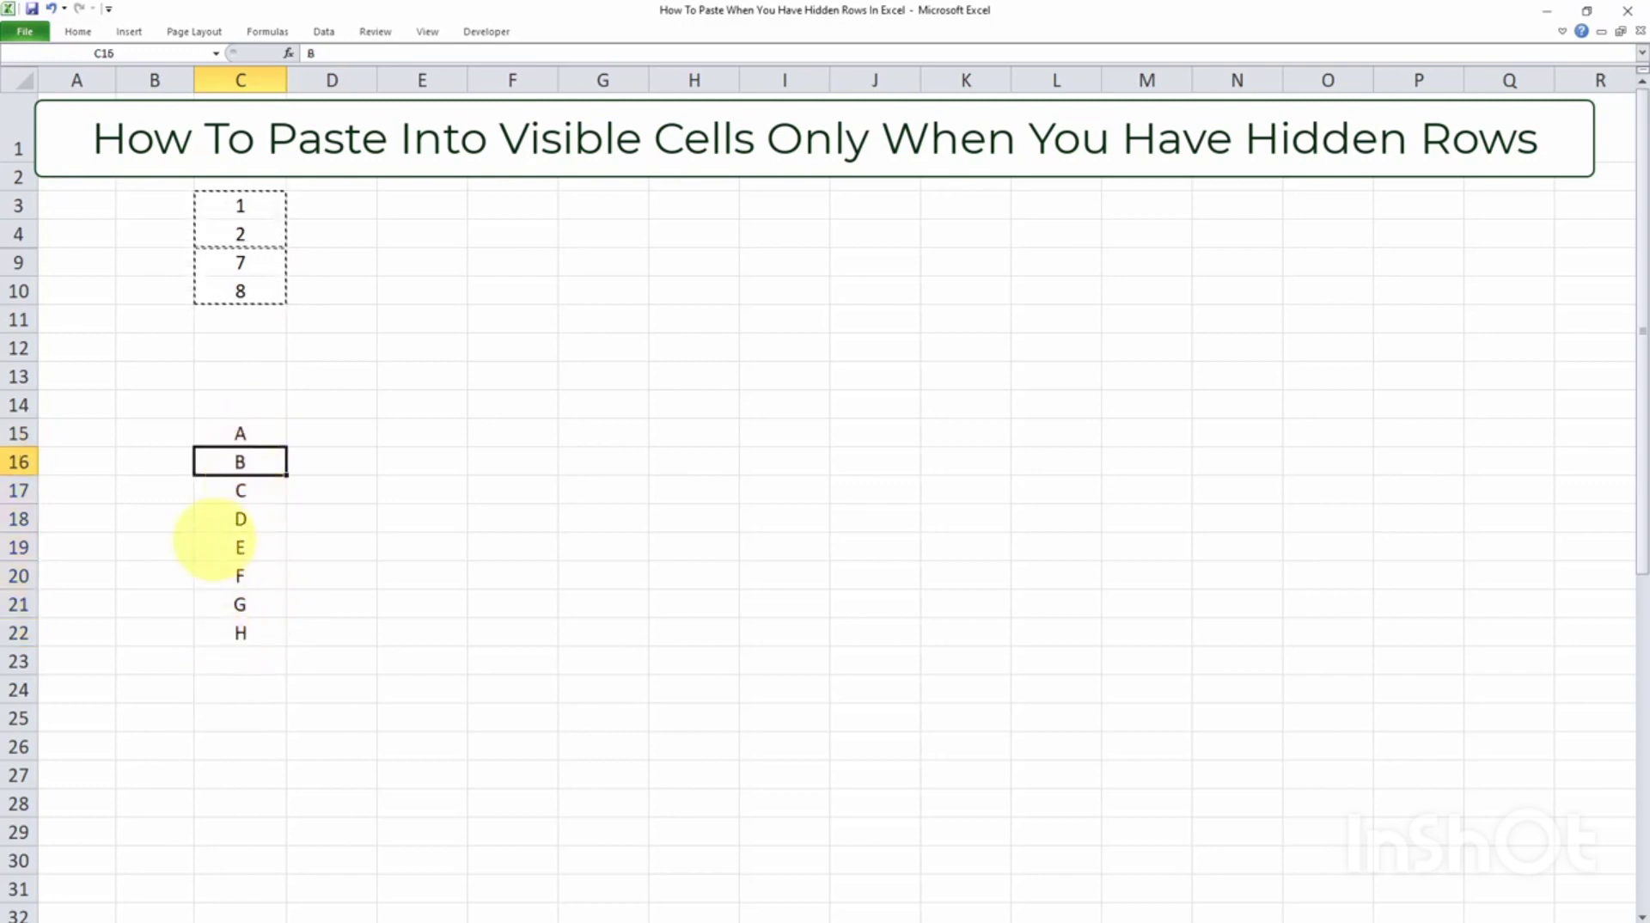
{"action": "left_click_drag", "start_coordinate": [250, 493], "coordinate": [251, 566]}
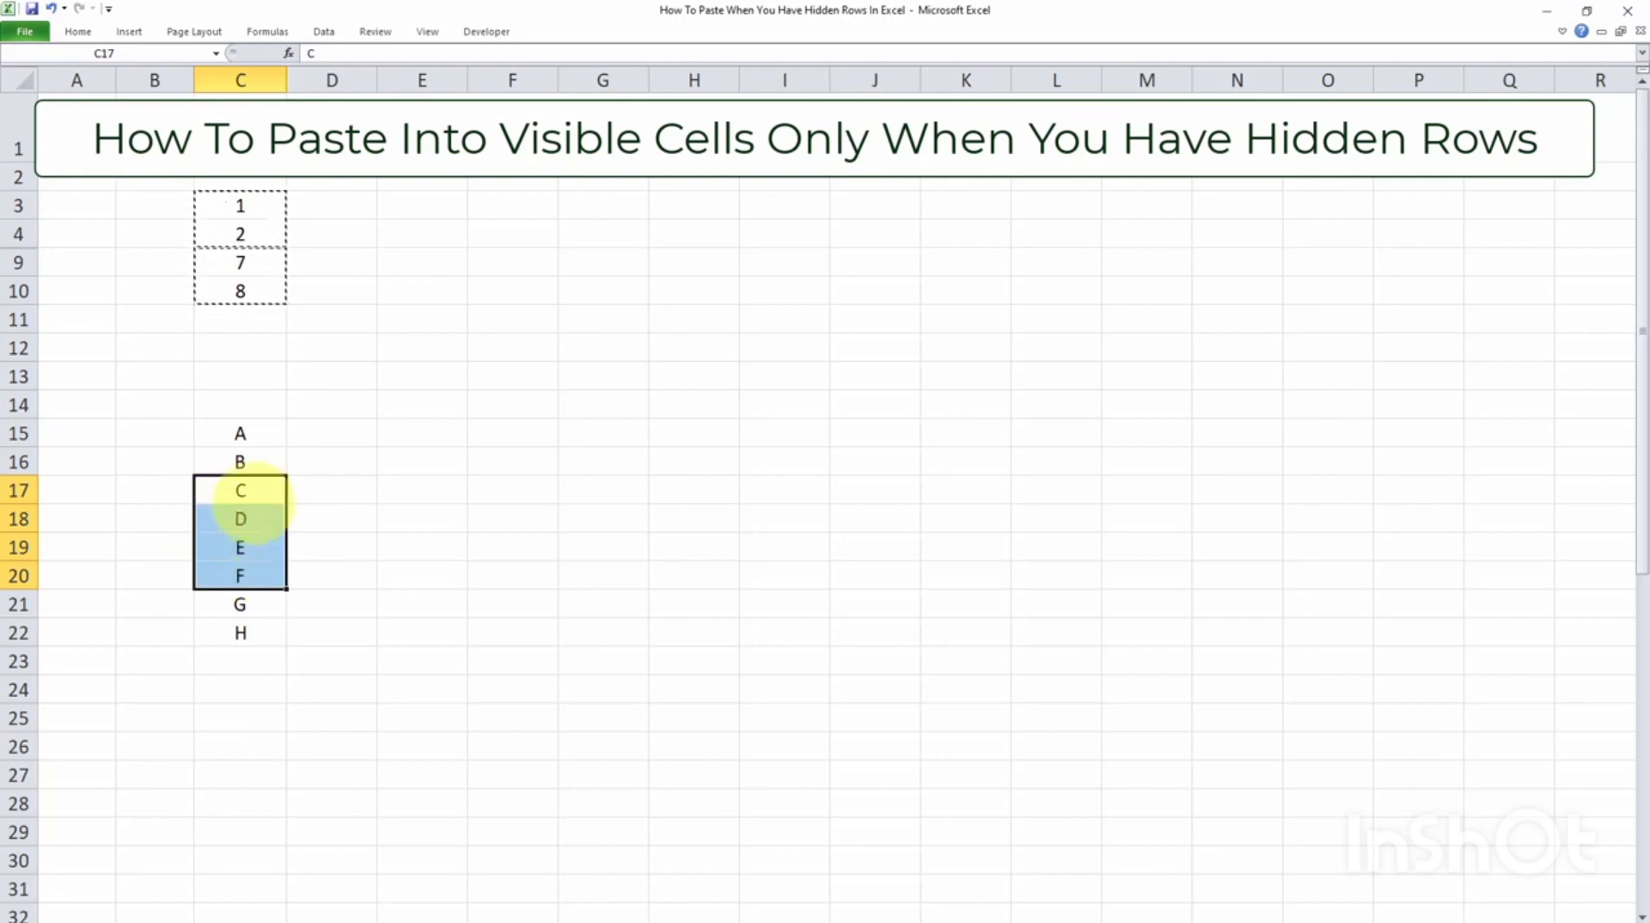
{"action": "right_click", "coordinate": [252, 503]}
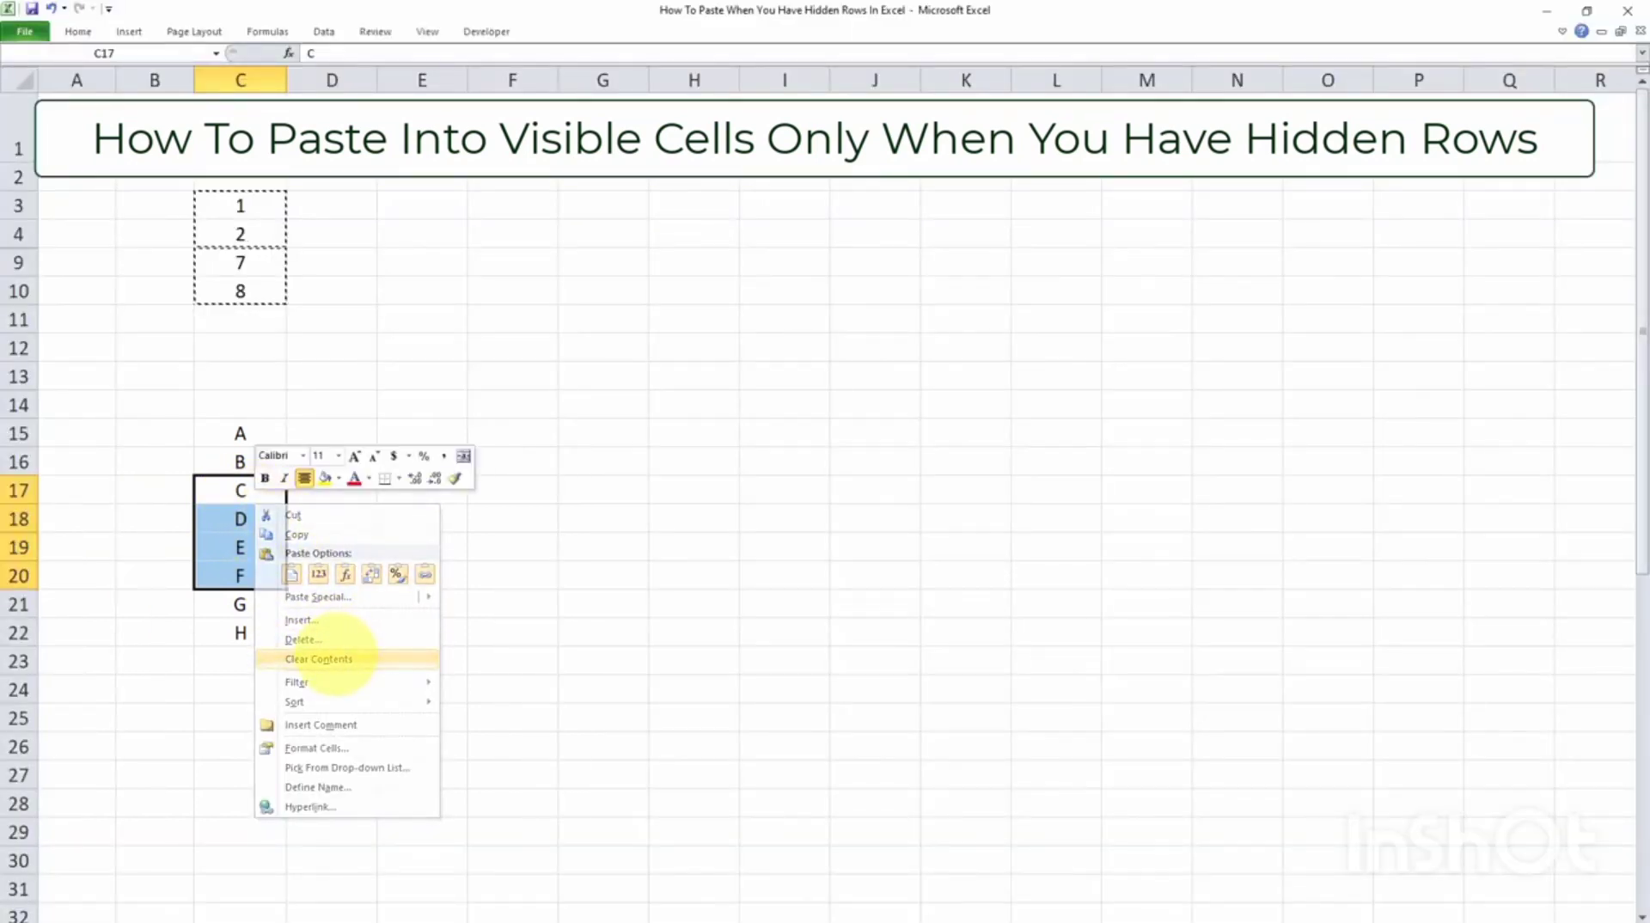
{"action": "left_click", "coordinate": [331, 657]}
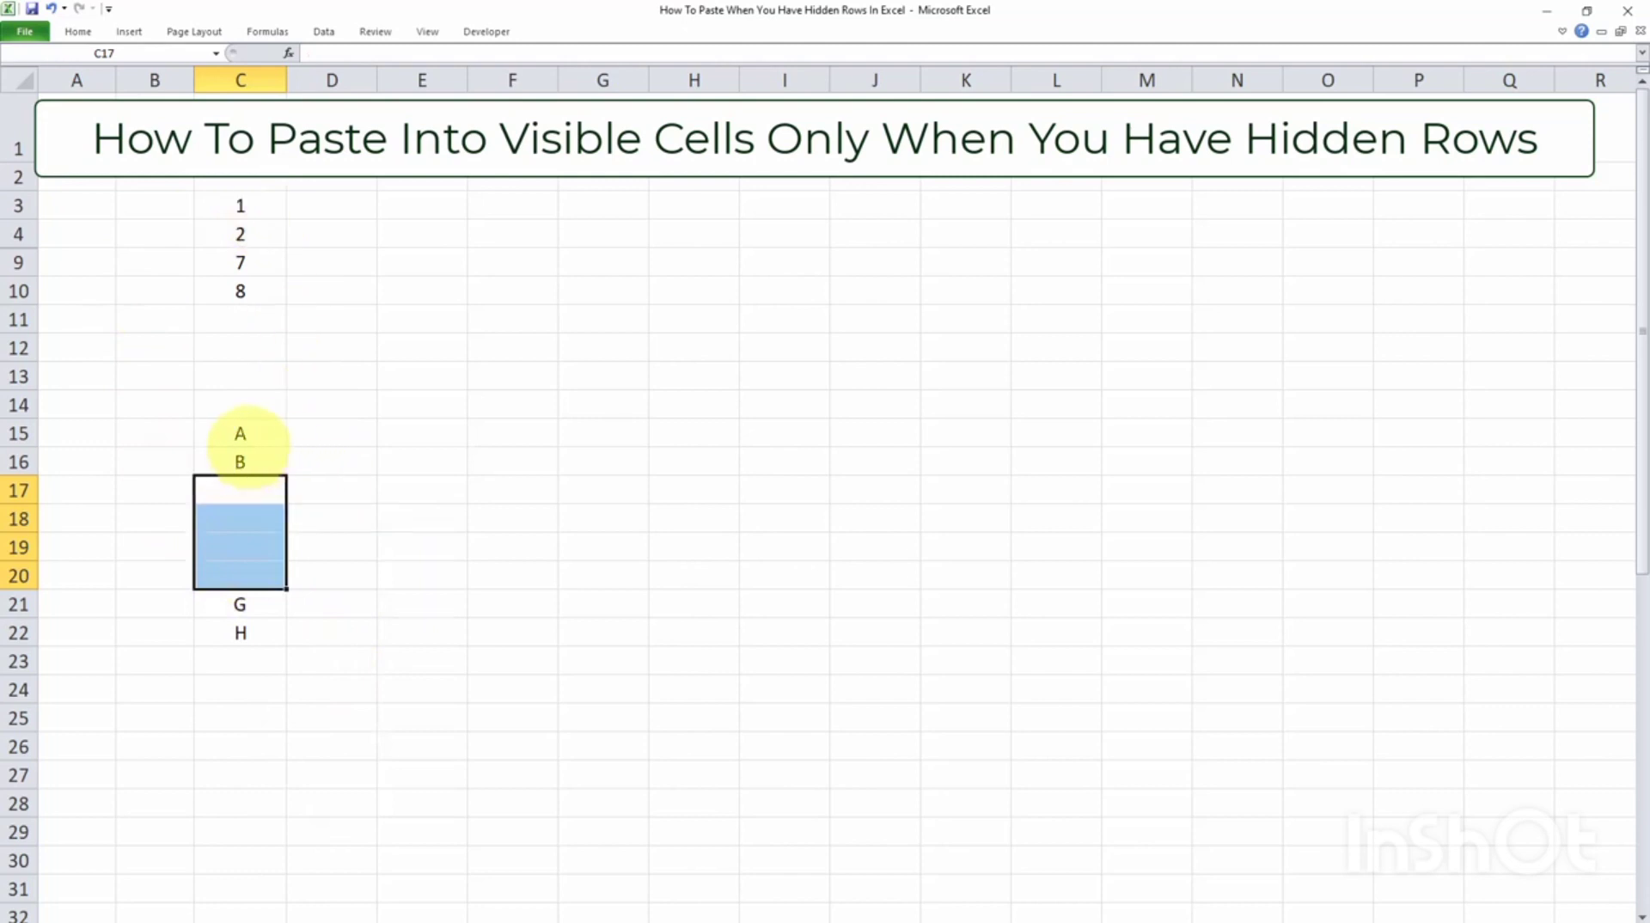
Step: Copy C15:C22 and paste it with Paste Special at C3, using All with Skip blanks enabled
{"action": "left_click_drag", "start_coordinate": [255, 432], "coordinate": [260, 636]}
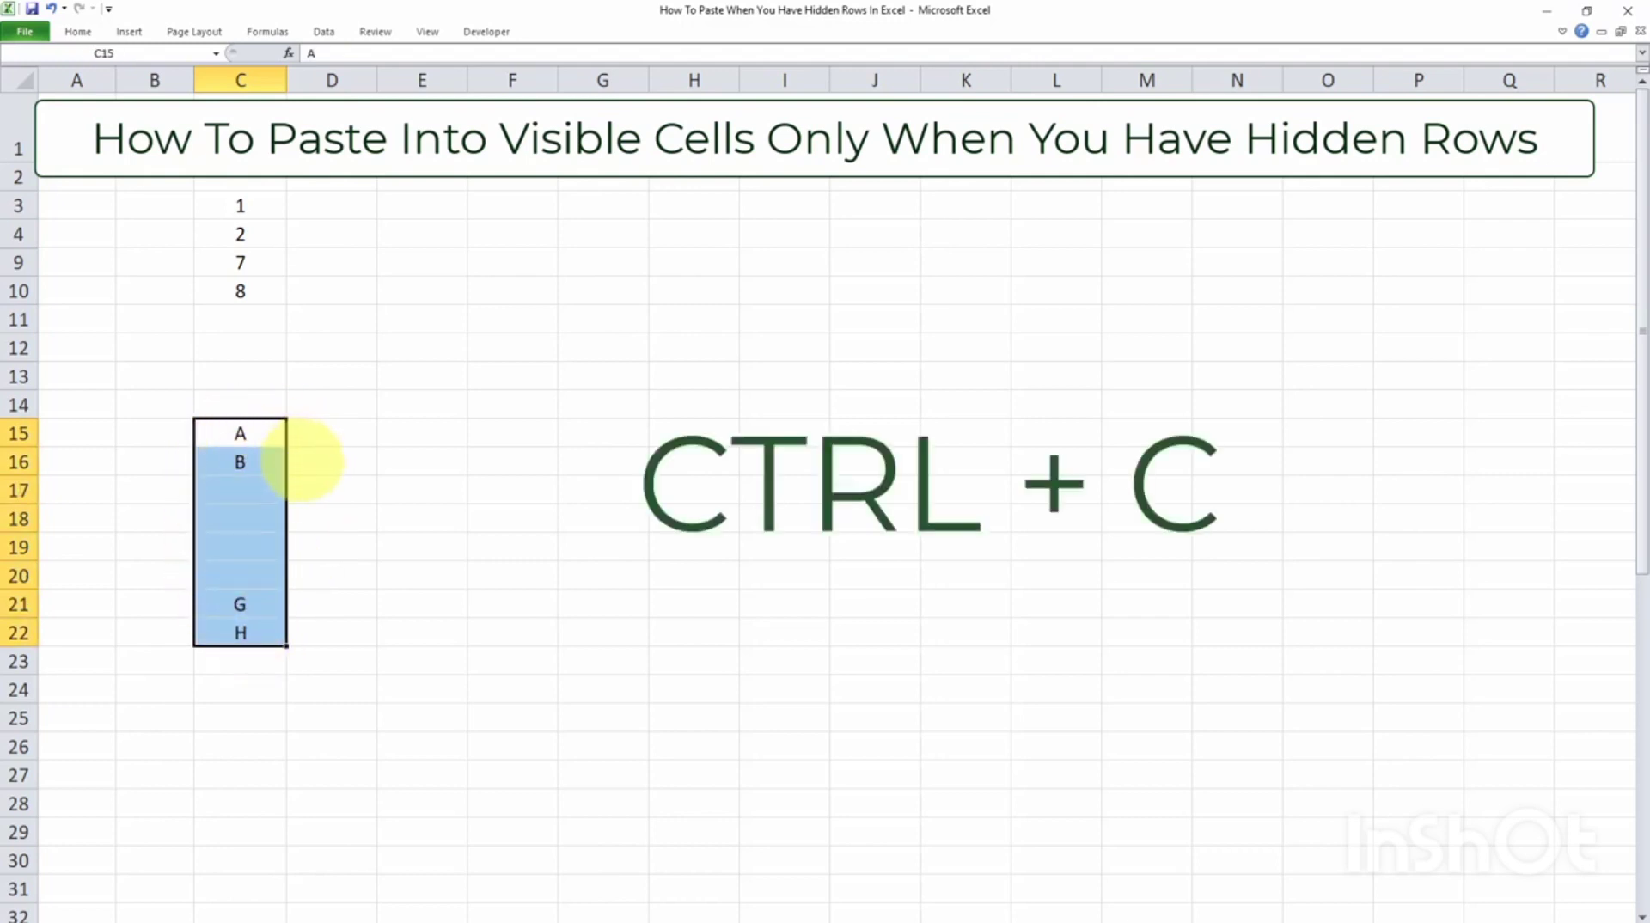
{"action": "key", "text": "ctrl+c"}
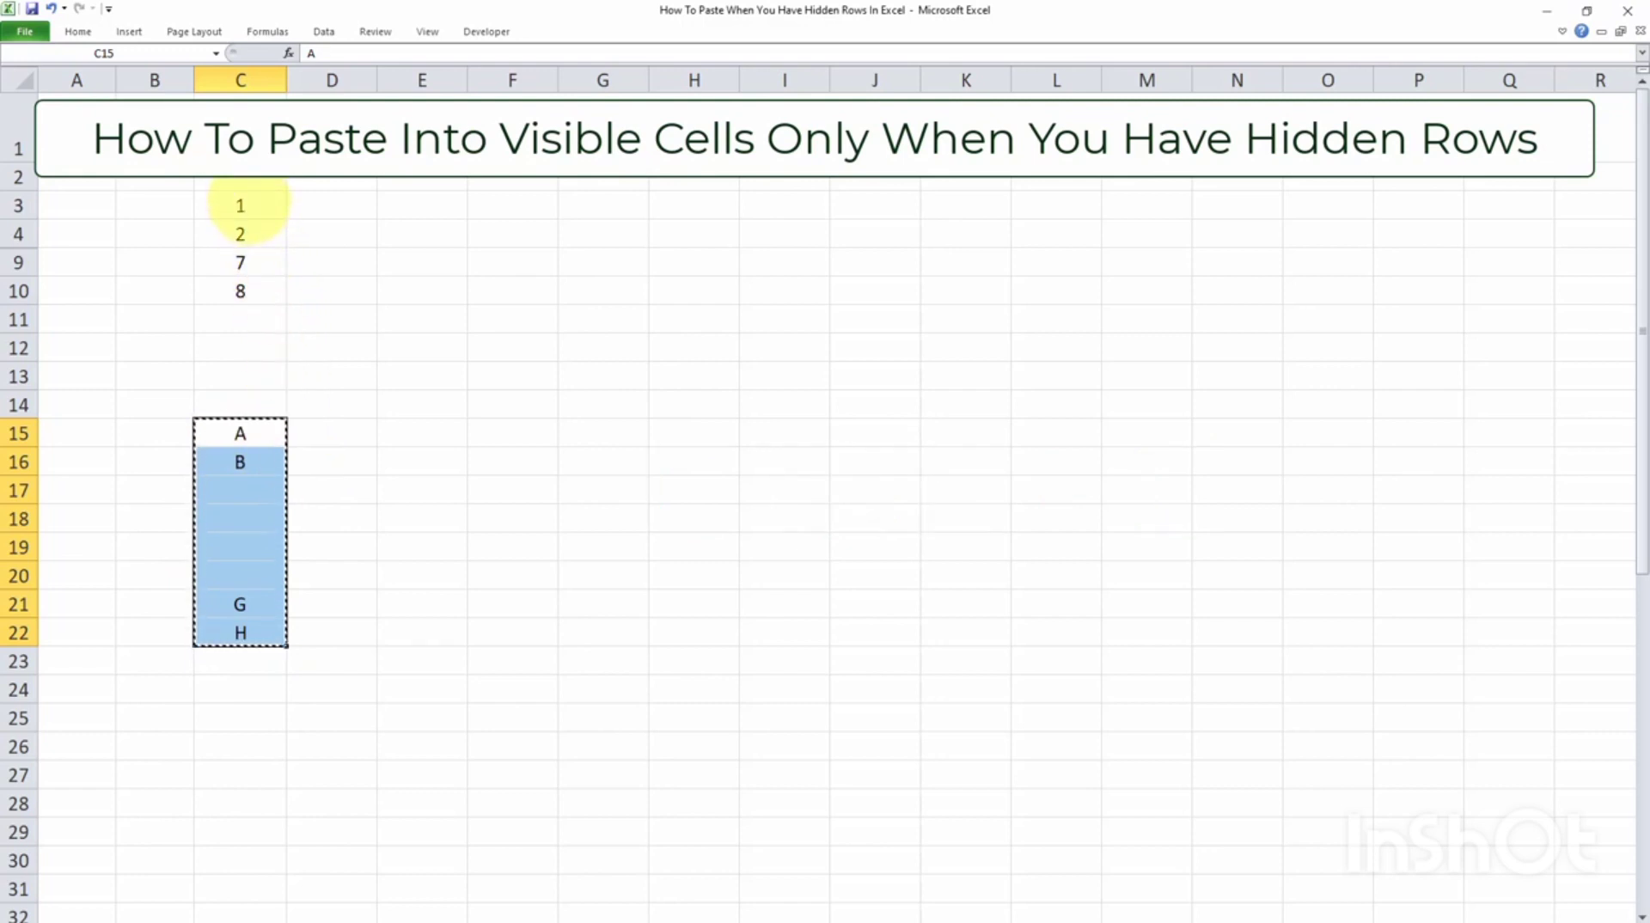
{"action": "left_click", "coordinate": [248, 207]}
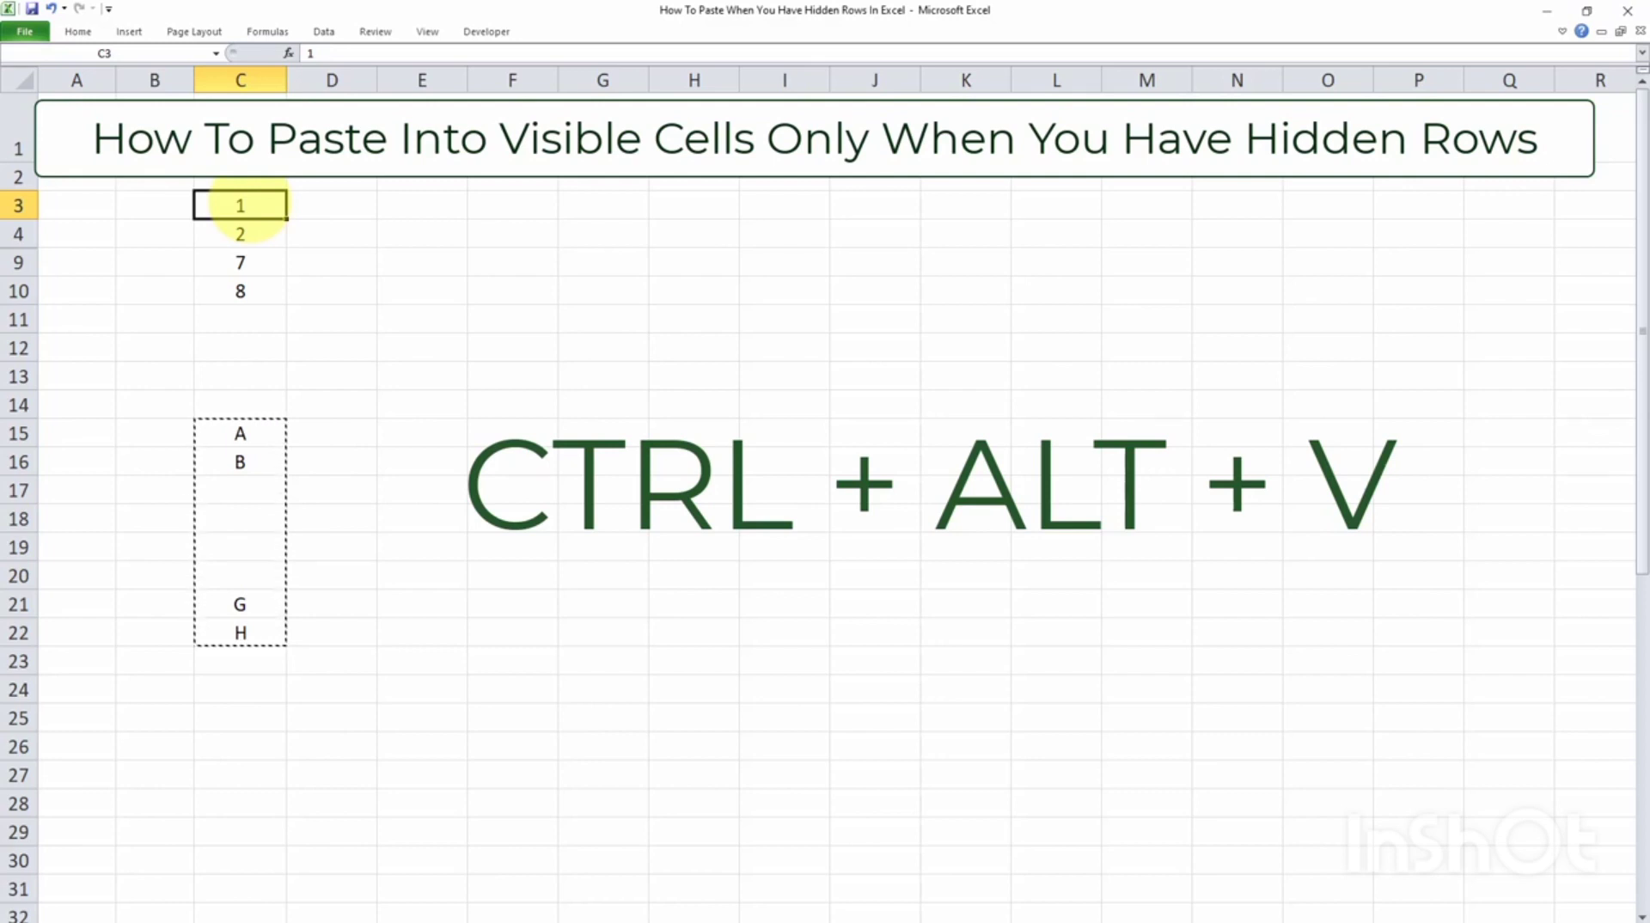
{"action": "key", "text": "ctrl+alt+v"}
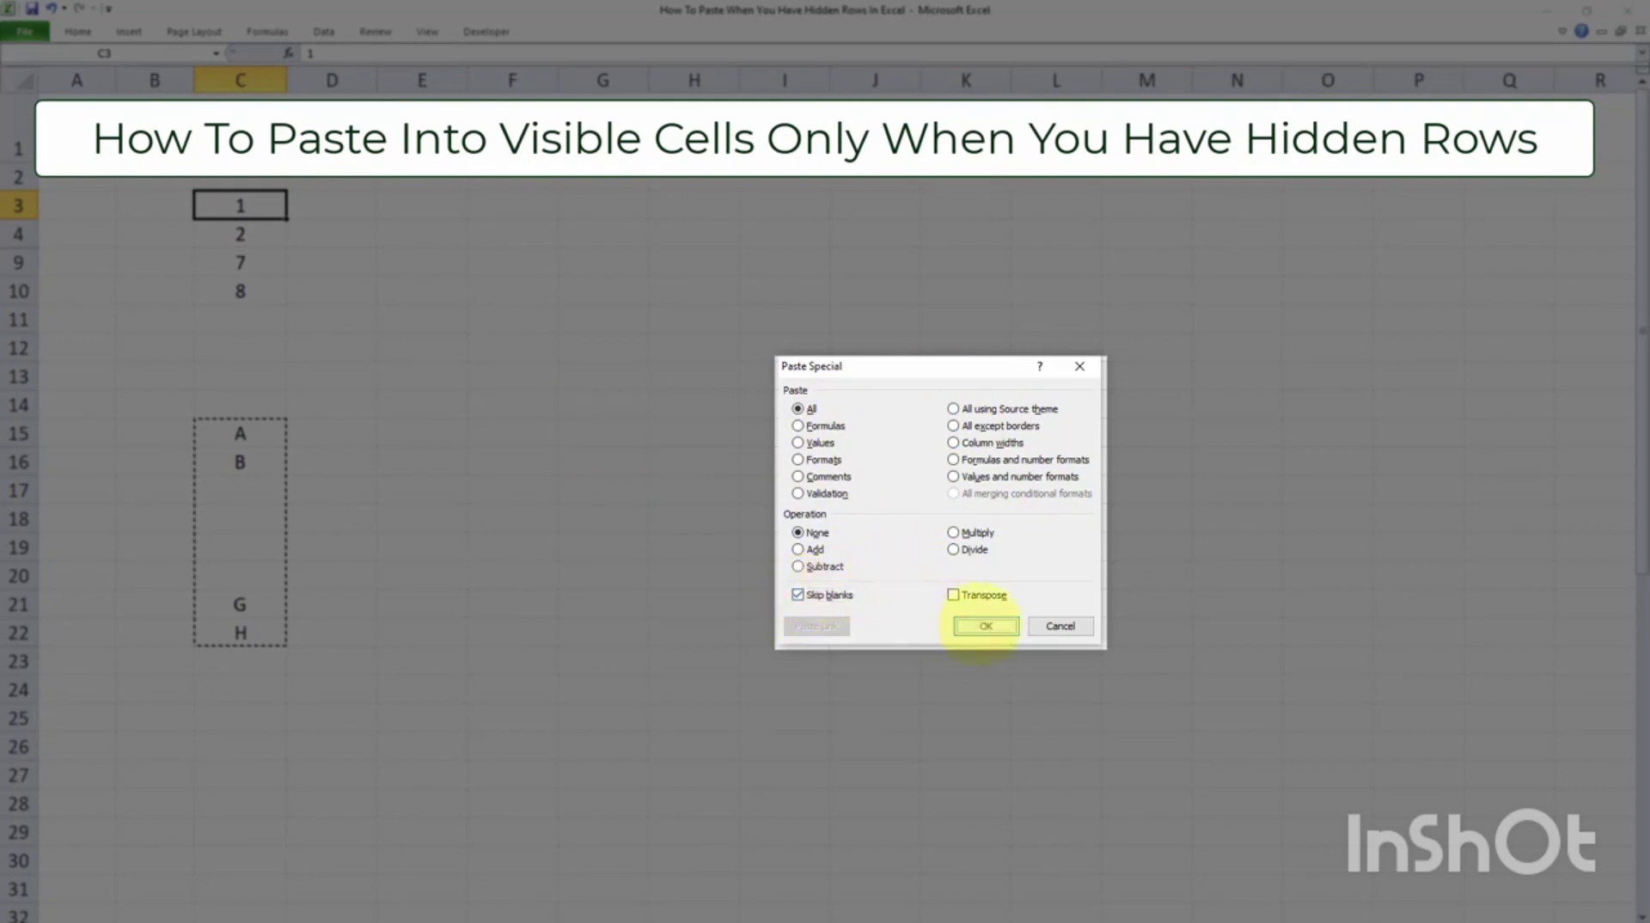
{"action": "left_click", "coordinate": [985, 626]}
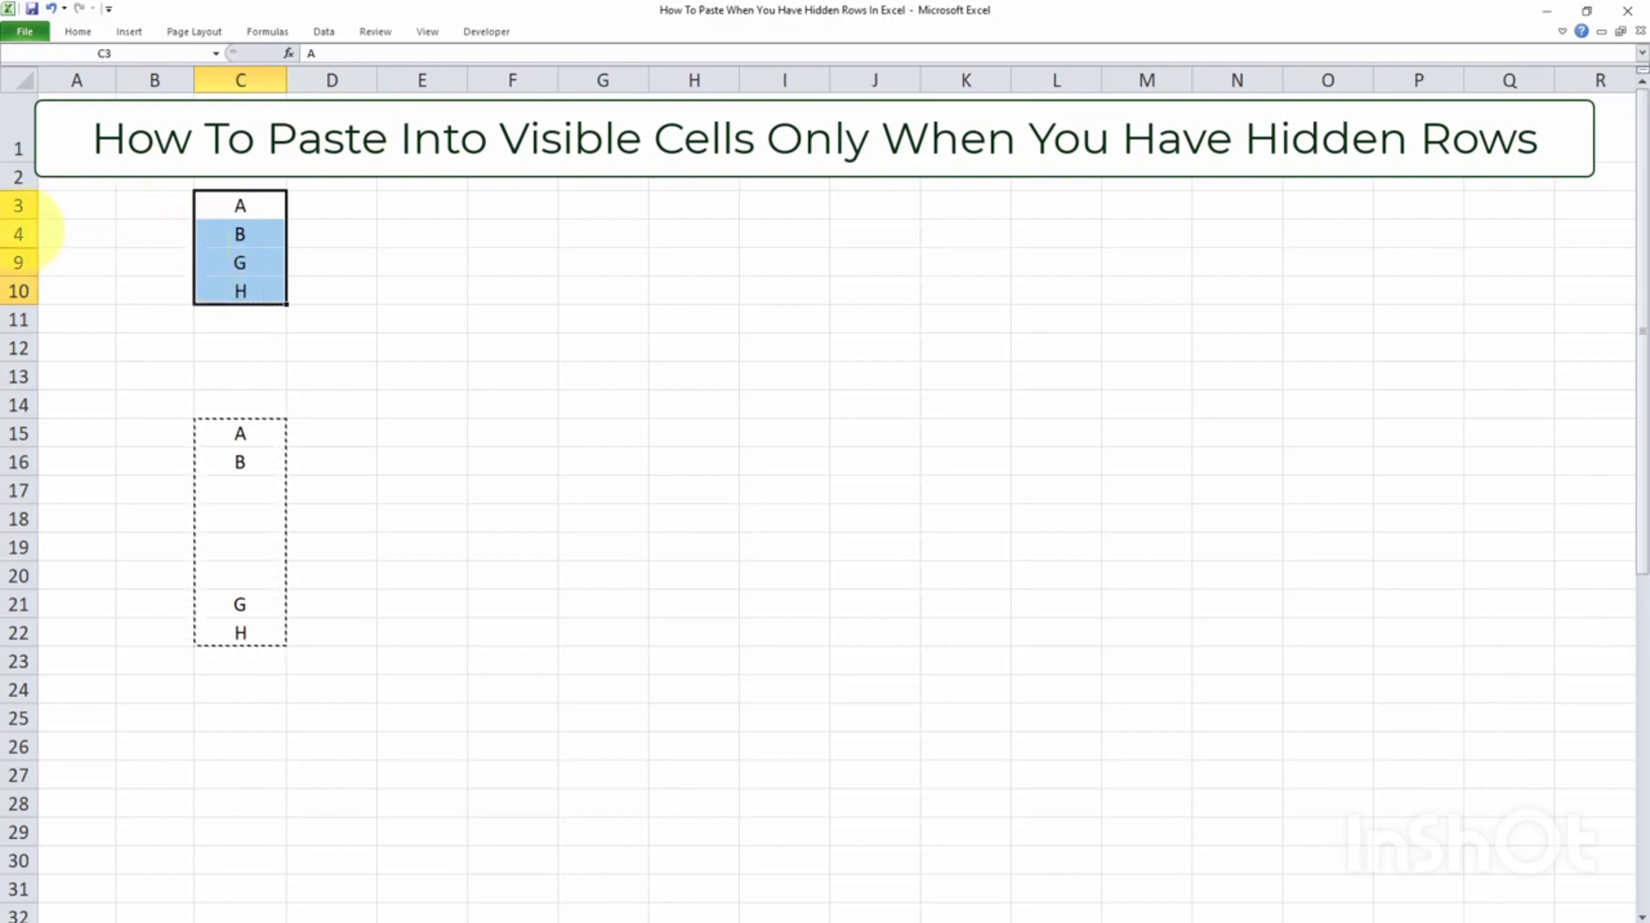
Step: Unhide the rows between rows 4 and 9 and check the values in C5:C8
{"action": "left_click", "coordinate": [73, 232]}
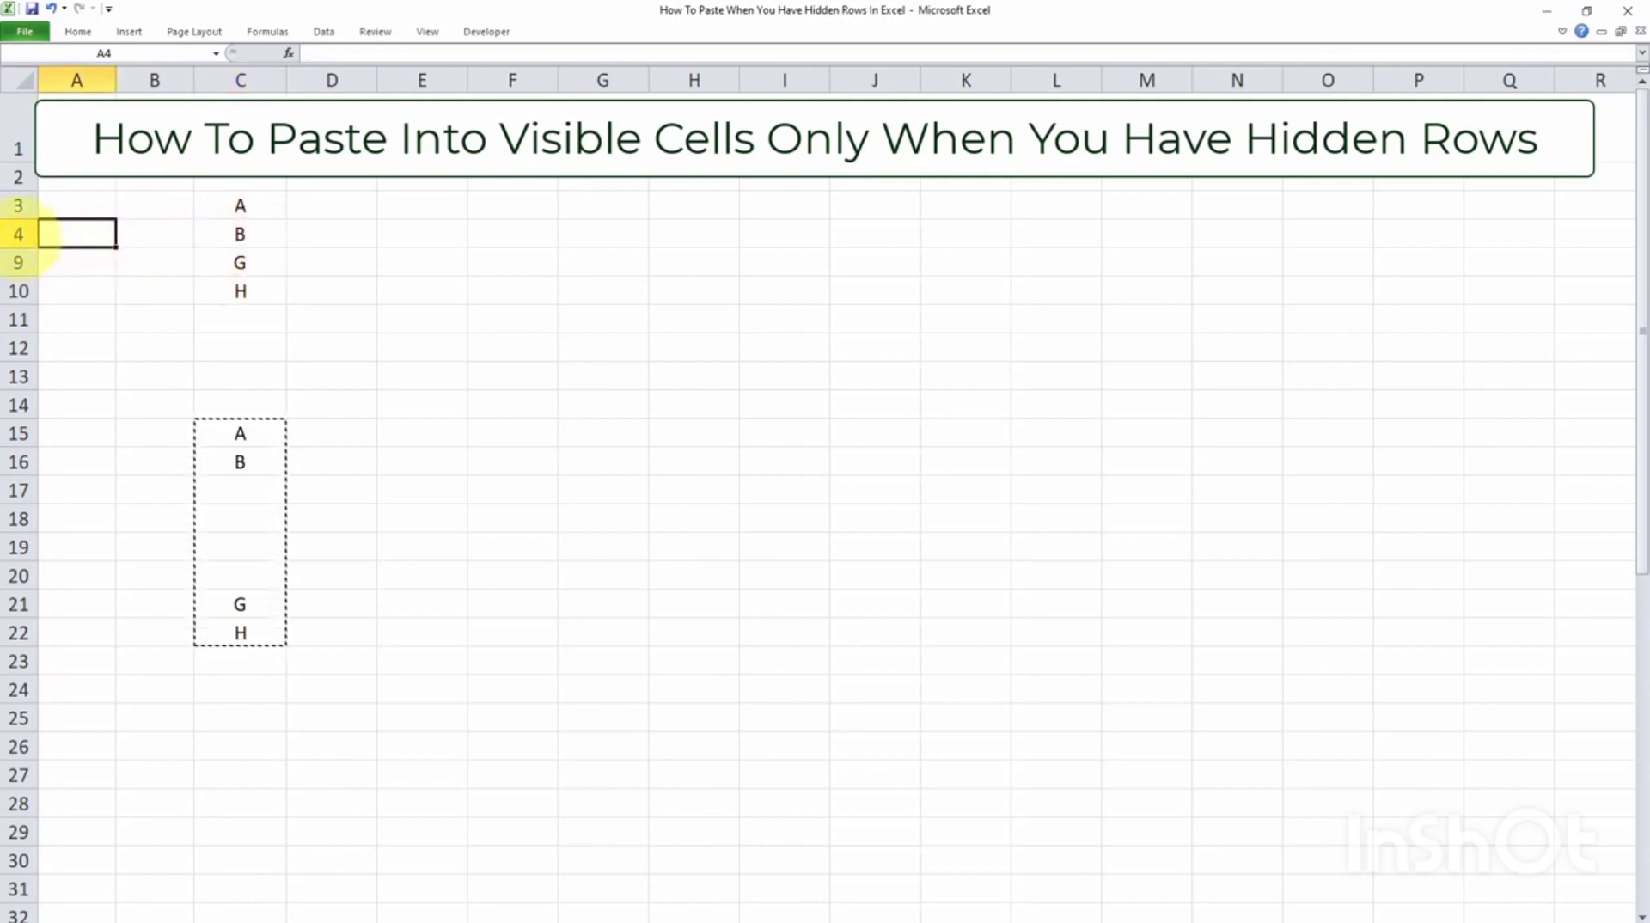
{"action": "left_click_drag", "start_coordinate": [19, 234], "coordinate": [19, 263]}
{"action": "right_click", "coordinate": [25, 236]}
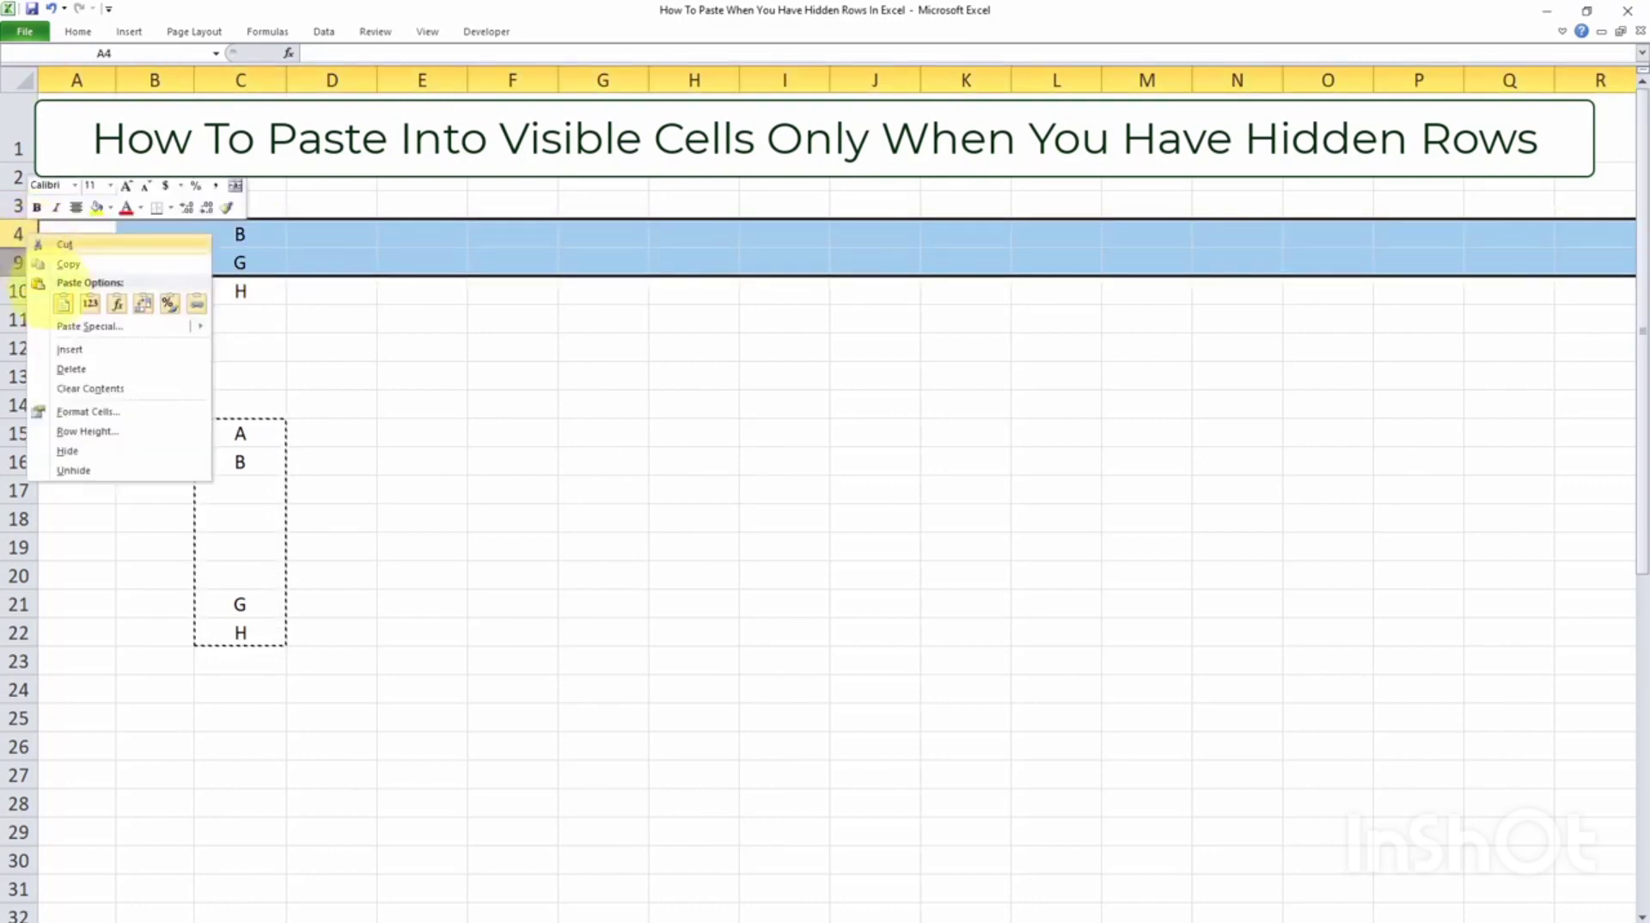
{"action": "left_click", "coordinate": [73, 470]}
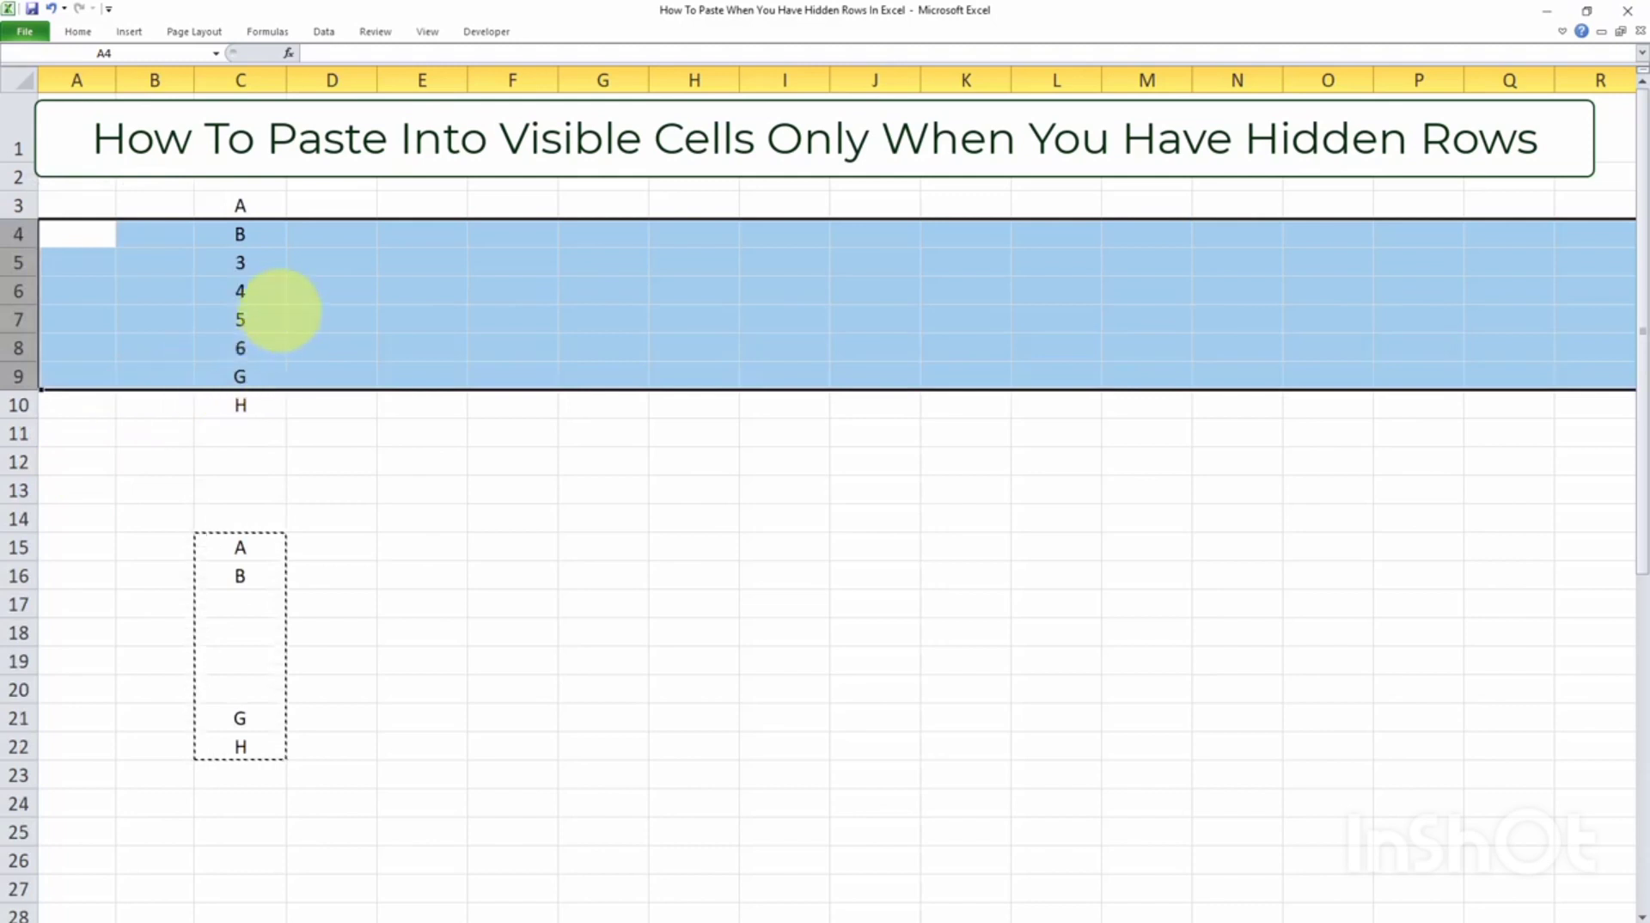
{"action": "left_click", "coordinate": [281, 311]}
{"action": "left_click_drag", "start_coordinate": [258, 262], "coordinate": [231, 344]}
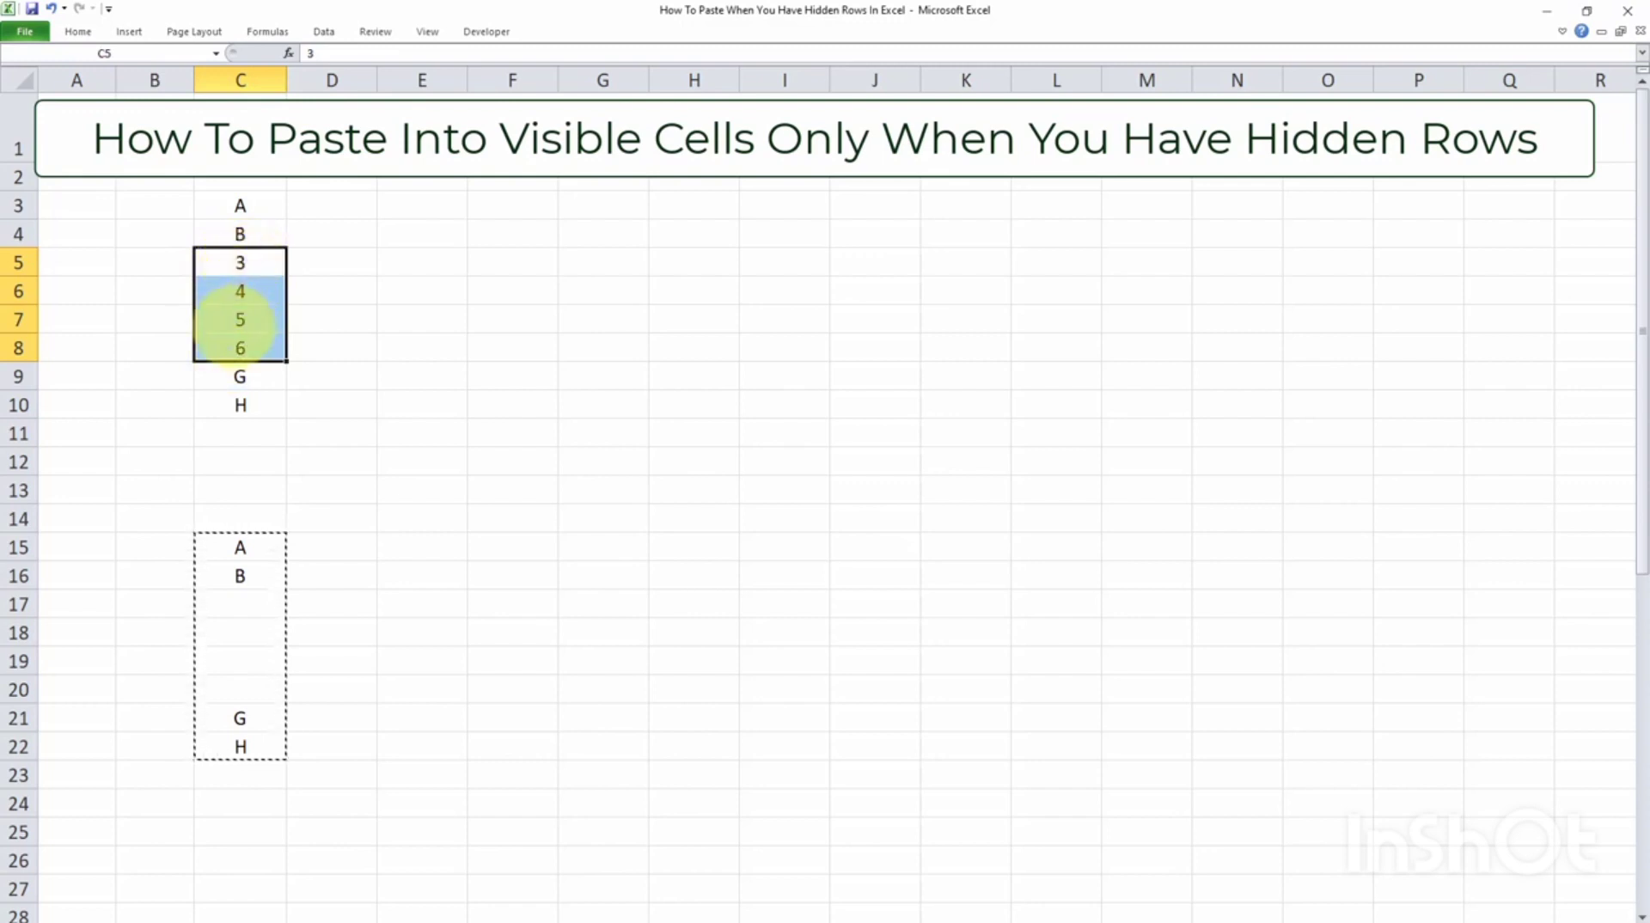